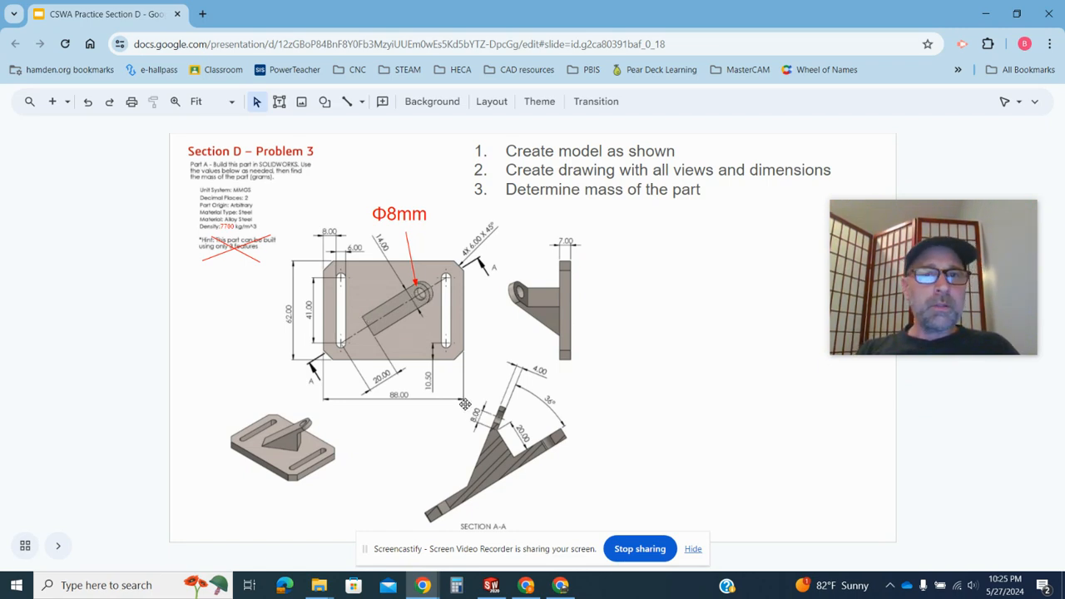
# Switch to SOLIDWORKS and make a new drawing from the CSWA D3 part.
pyautogui.click(491, 589)
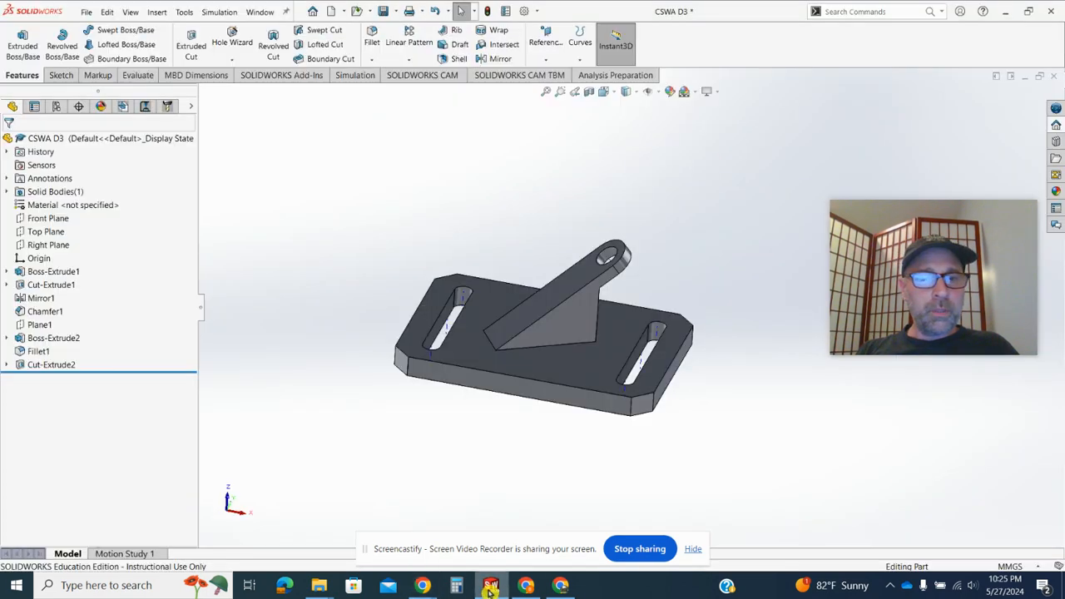
pyautogui.moveTo(429, 329); pyautogui.dragTo(442, 358, button='middle')
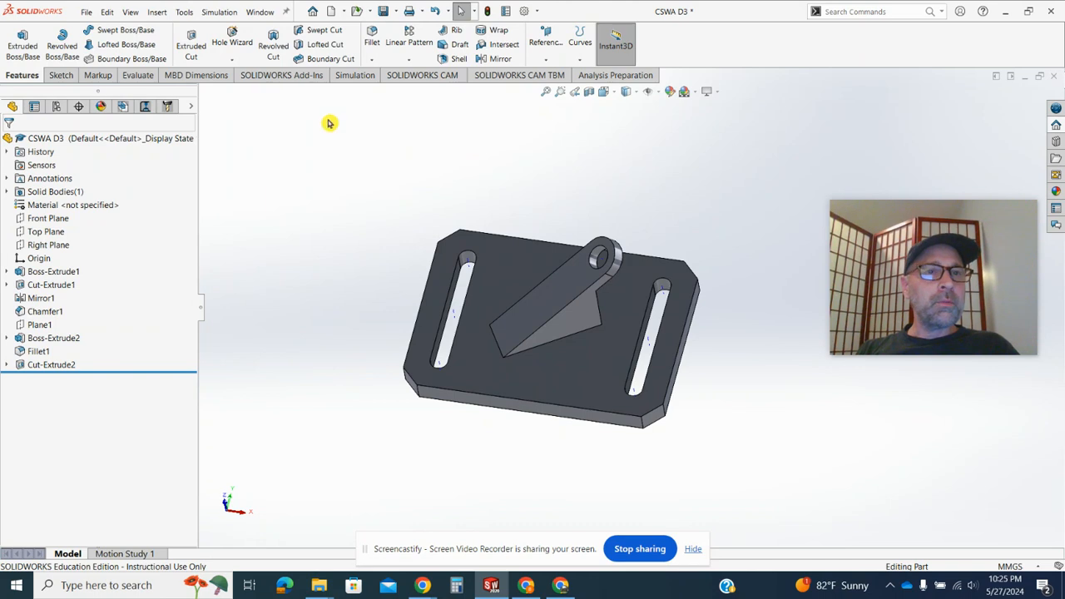
pyautogui.click(106, 15)
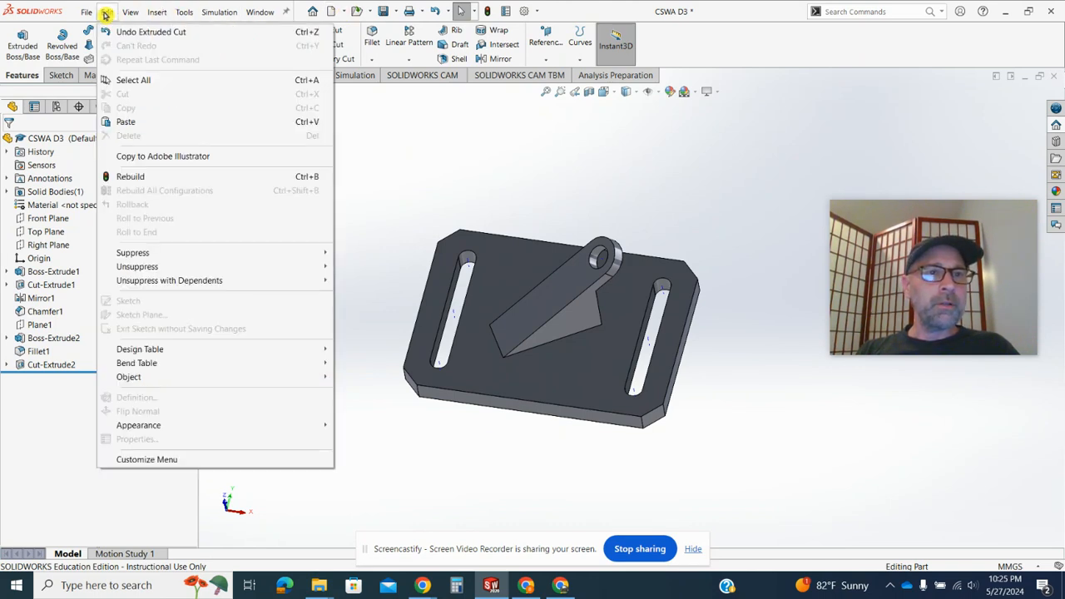
pyautogui.click(419, 171)
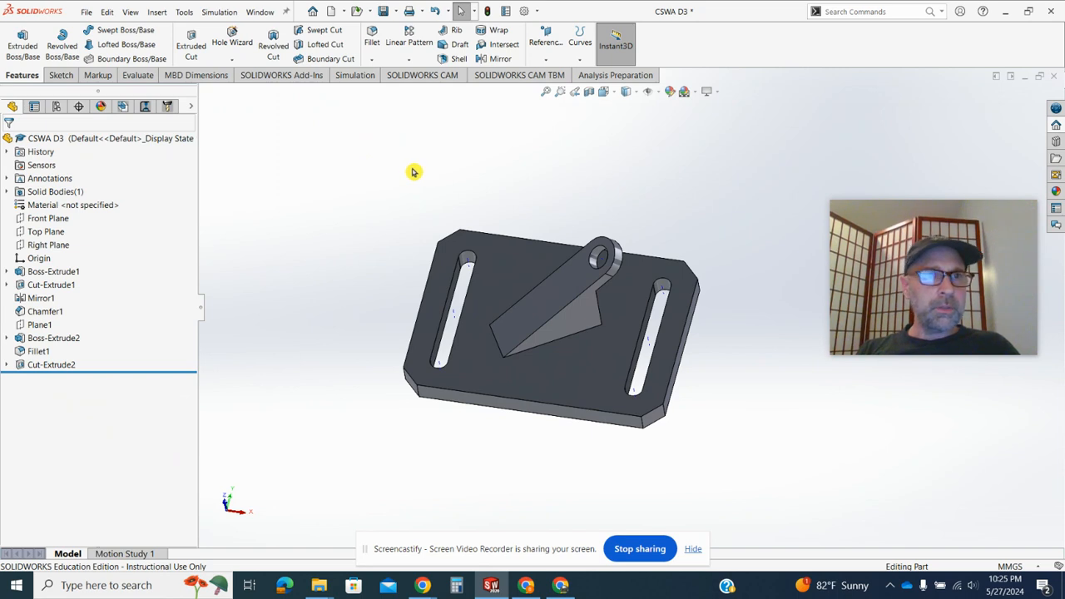
pyautogui.click(86, 12)
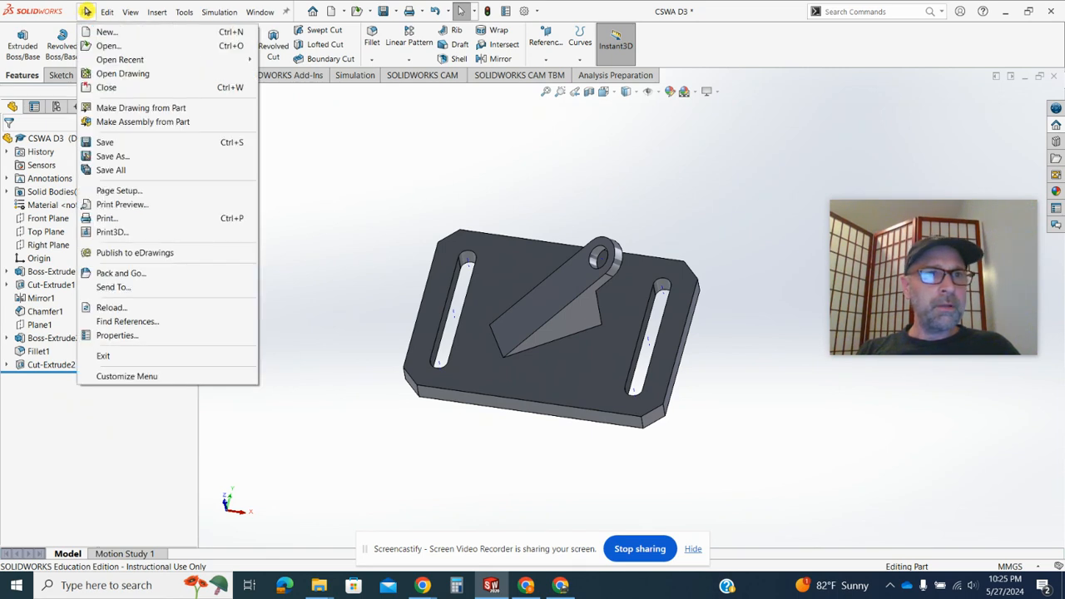
pyautogui.click(129, 109)
pyautogui.click(1035, 456)
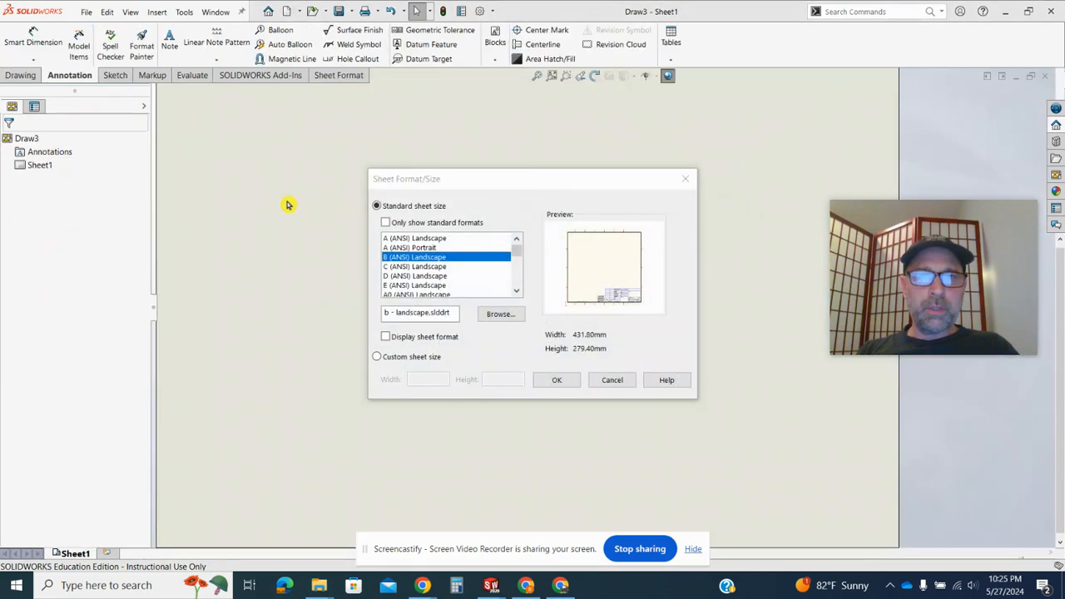
# Set the sheet format to the standard B (ANSI) Landscape size, without displaying the sheet format.
pyautogui.click(385, 222)
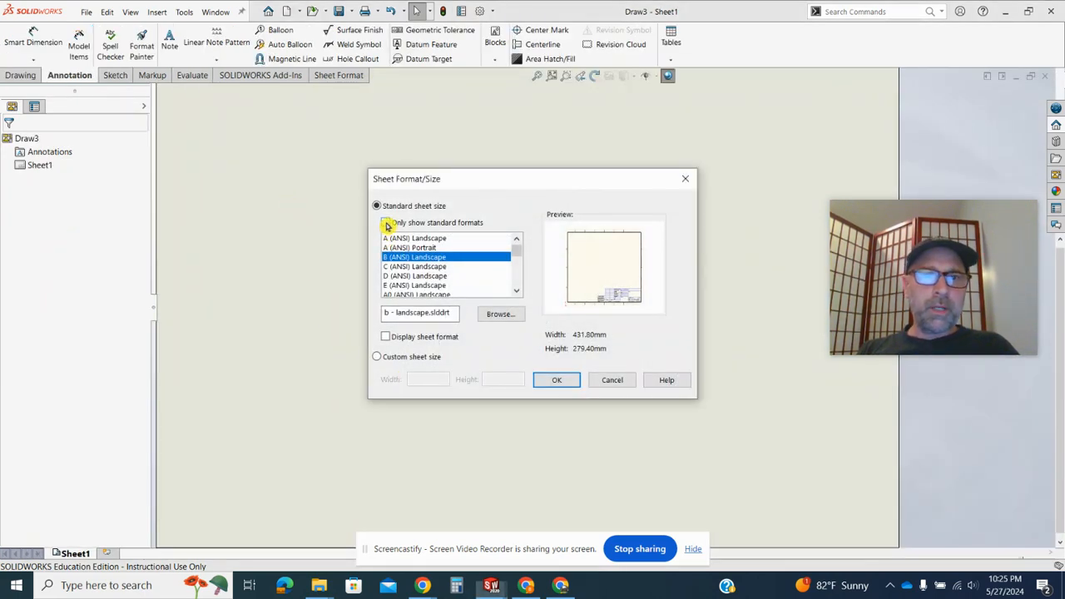
pyautogui.click(386, 222)
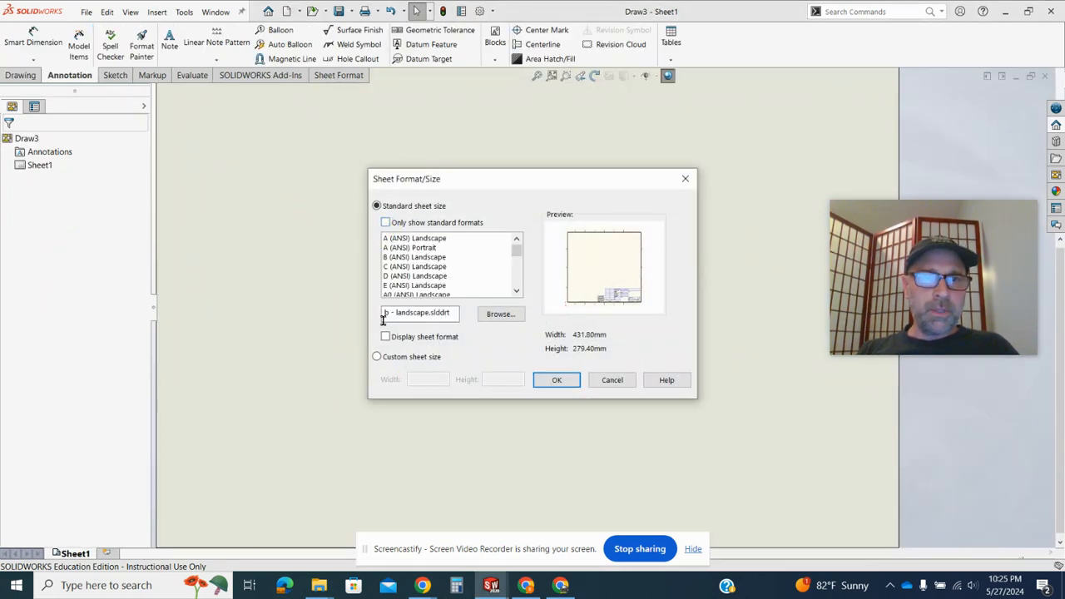
pyautogui.click(421, 256)
pyautogui.click(419, 250)
pyautogui.click(422, 258)
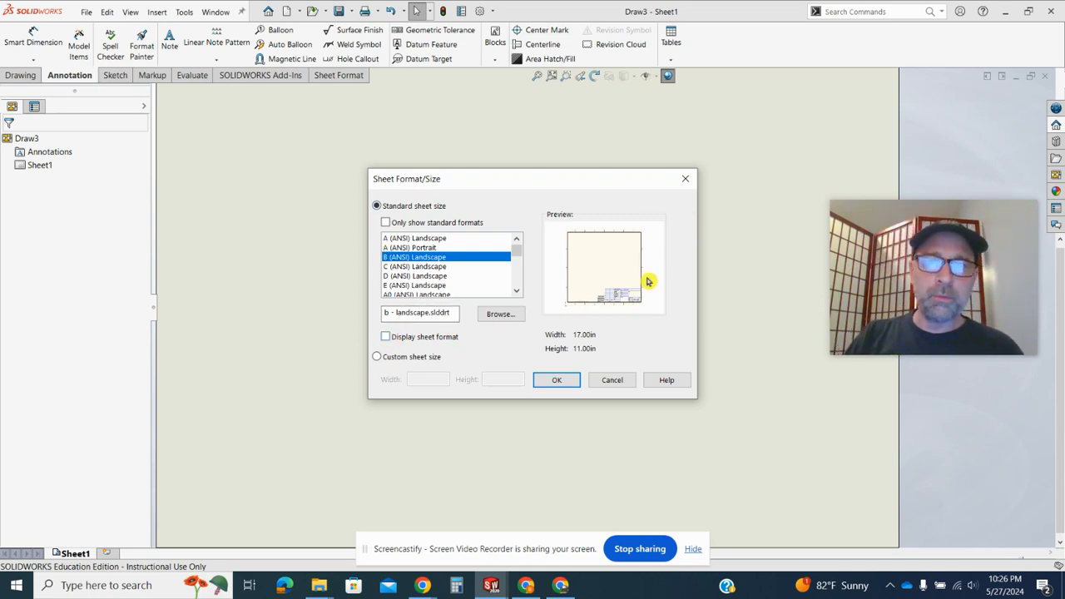
pyautogui.click(555, 380)
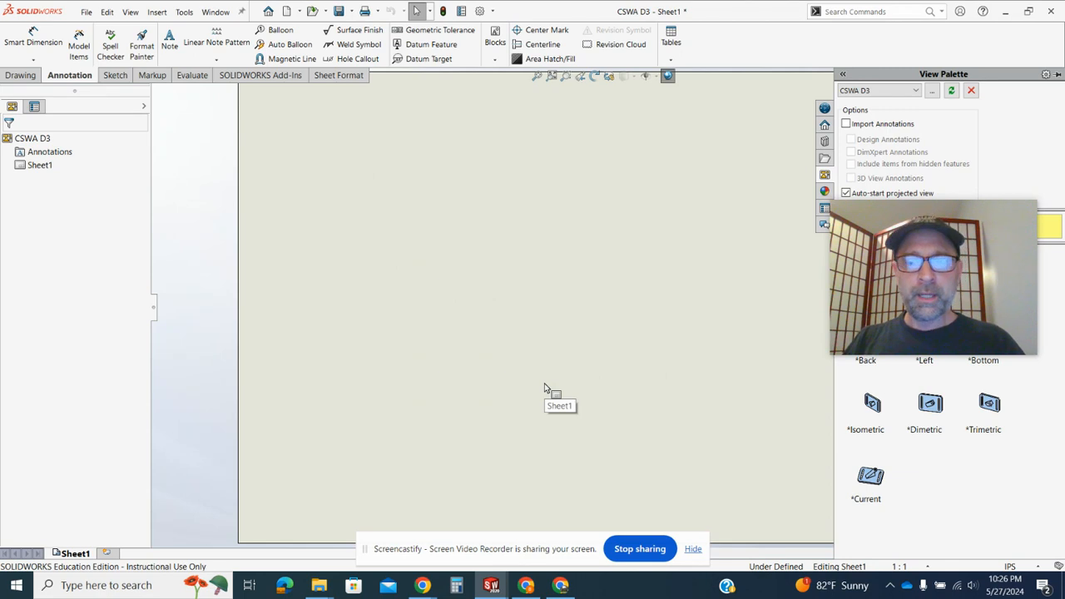
# Place the part's front view near the middle of the sheet and project a side view to its right.
pyautogui.moveTo(994, 221); pyautogui.dragTo(155, 408)
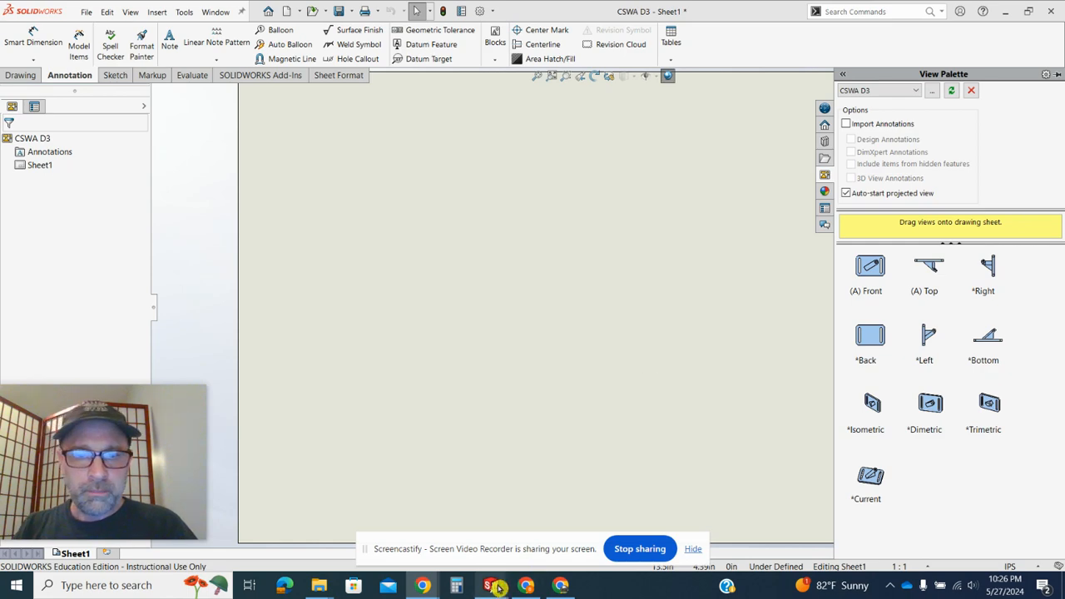
pyautogui.moveTo(423, 587)
pyautogui.moveTo(298, 545)
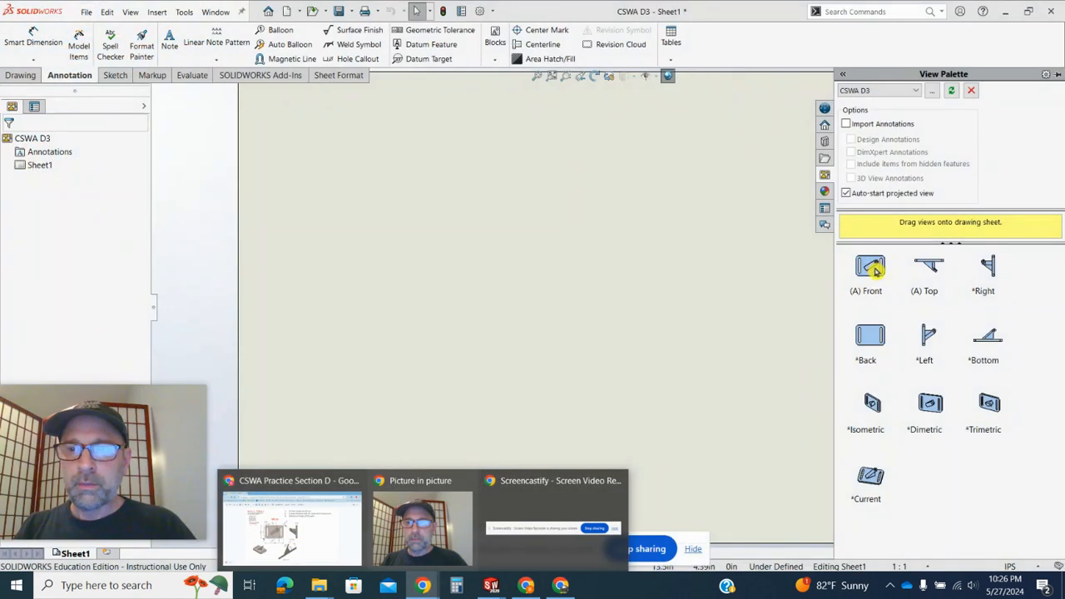
pyautogui.moveTo(875, 269); pyautogui.dragTo(562, 261)
pyautogui.click(868, 266)
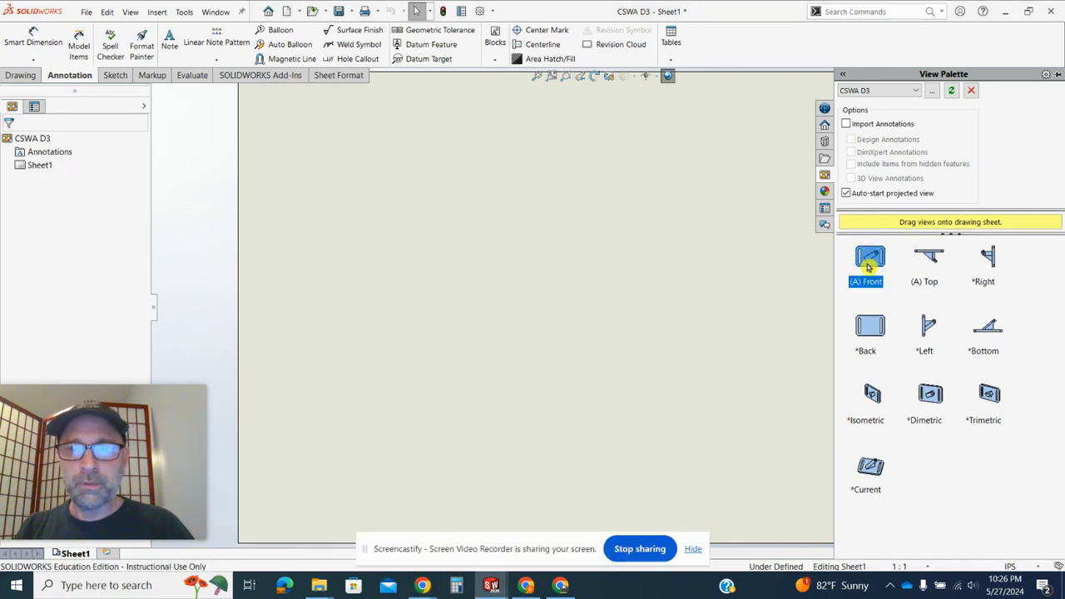
pyautogui.moveTo(873, 261)
pyautogui.mouseDown()
pyautogui.moveTo(777, 261)
pyautogui.moveTo(511, 301)
pyautogui.mouseUp()
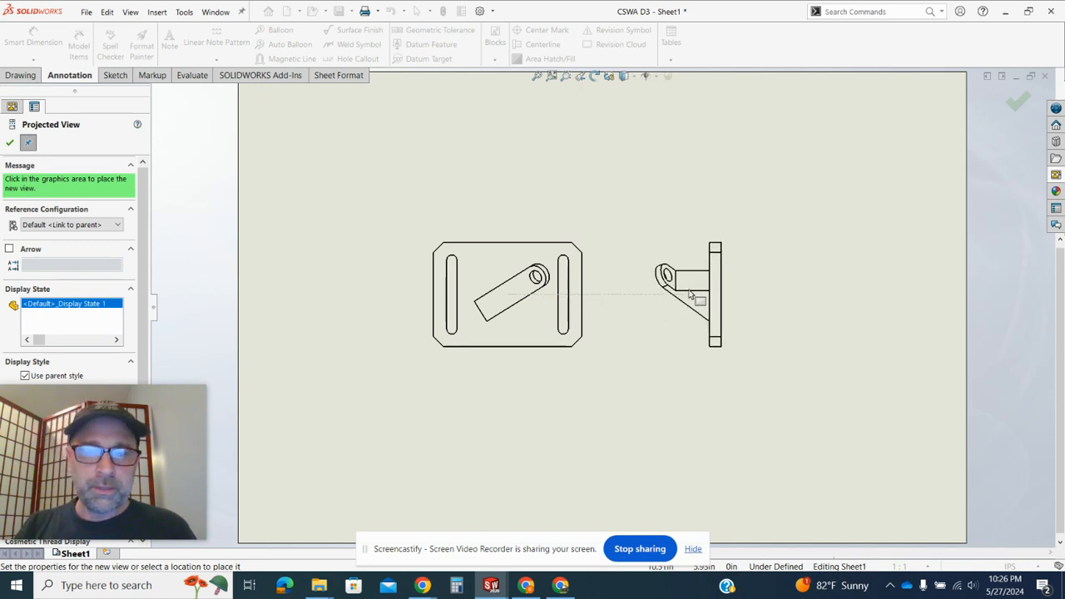
pyautogui.click(698, 296)
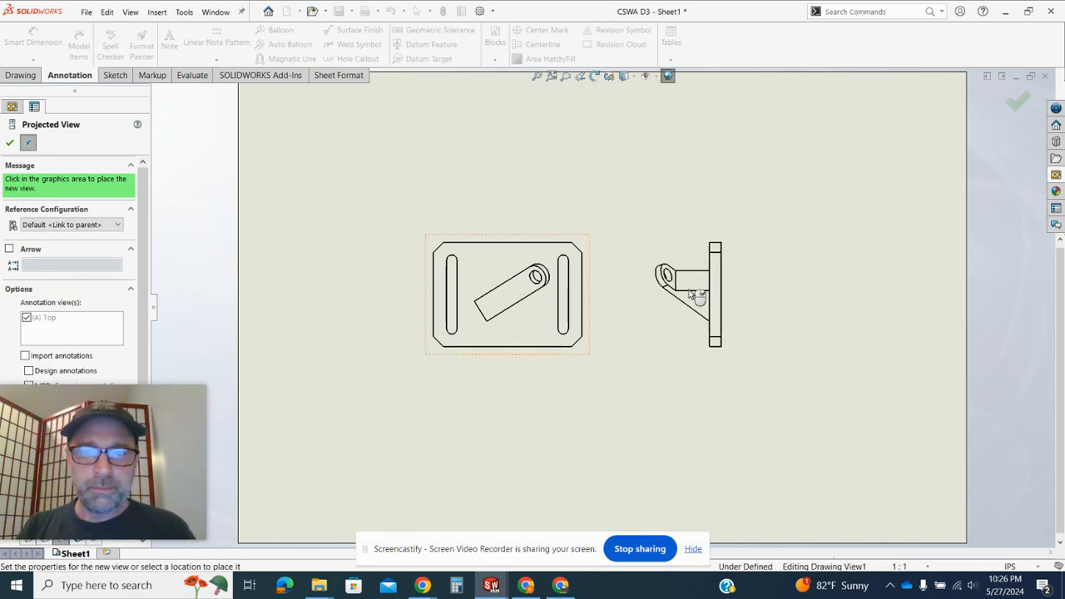
pyautogui.press('Escape')
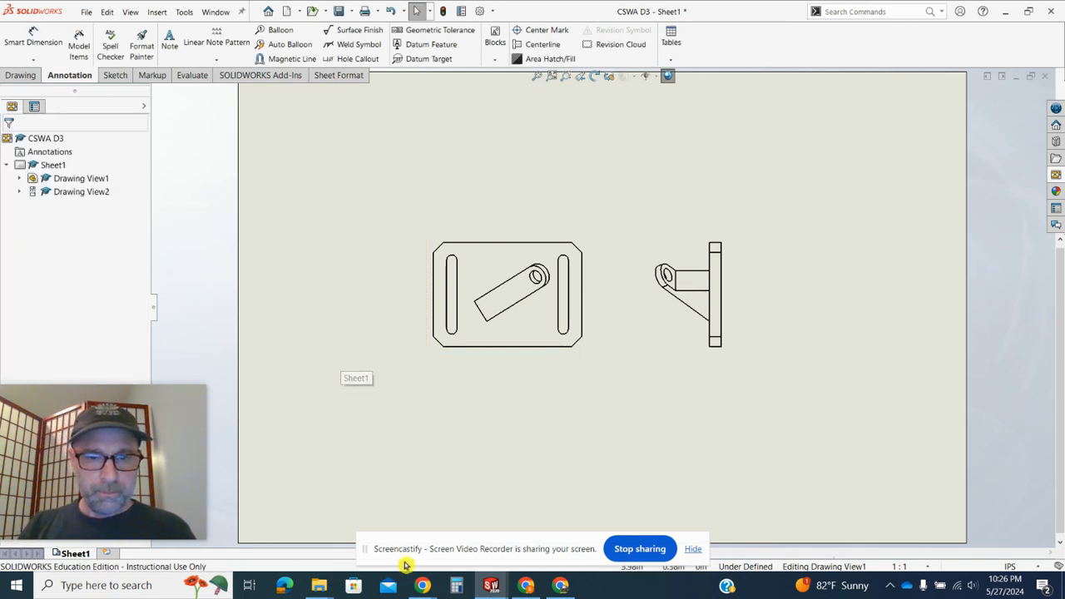
# Switch to the Section D – Problem 3 slide in Chrome, set its zoom to 200% and examine the front view's dimensions and section line.
pyautogui.click(424, 586)
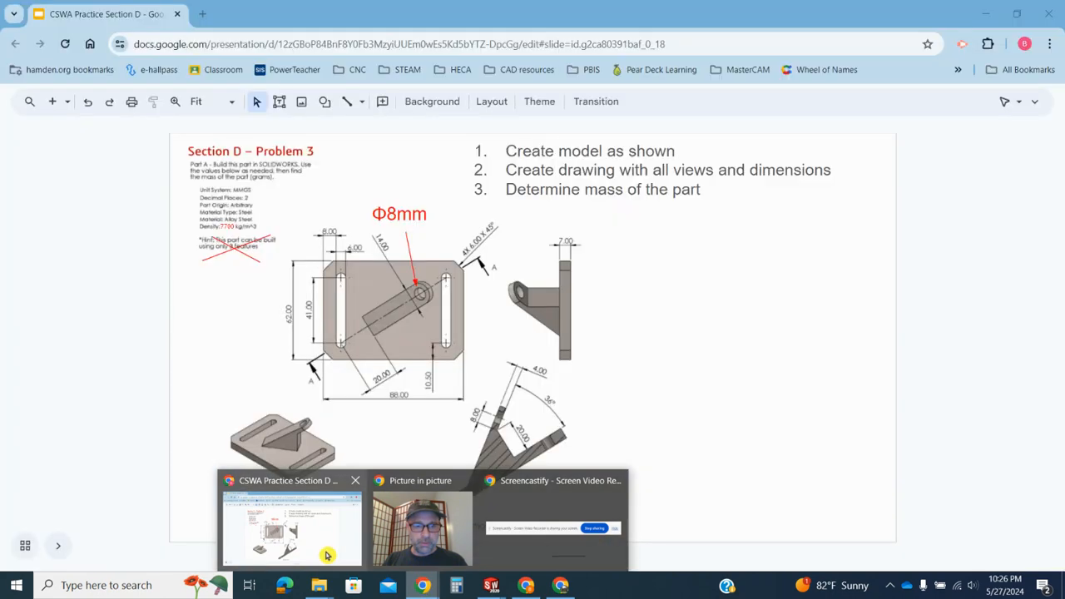
pyautogui.click(325, 543)
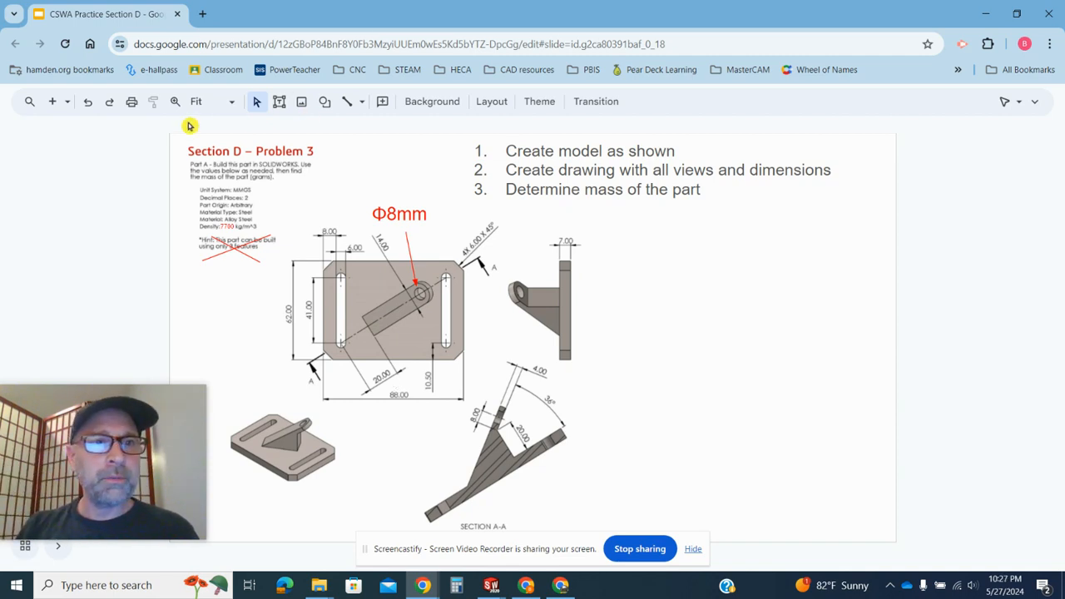
pyautogui.click(230, 103)
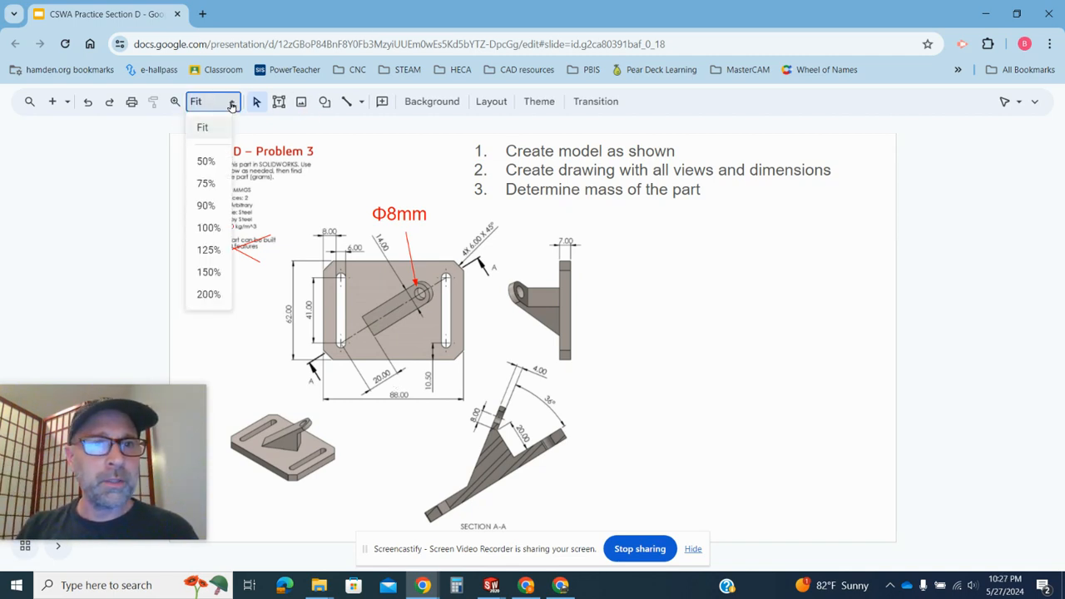
pyautogui.click(209, 294)
pyautogui.moveTo(160, 437); pyautogui.dragTo(724, 286)
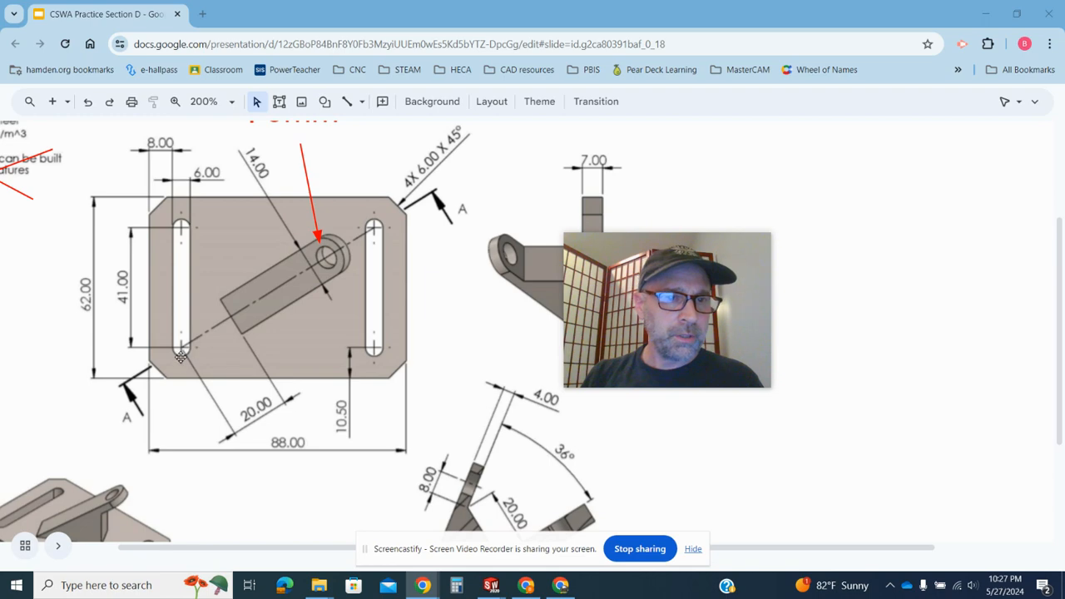
# Return to SOLIDWORKS and dimension from the angled arm's lower end edge to the left slot's lower arc in the front view.
pyautogui.click(988, 16)
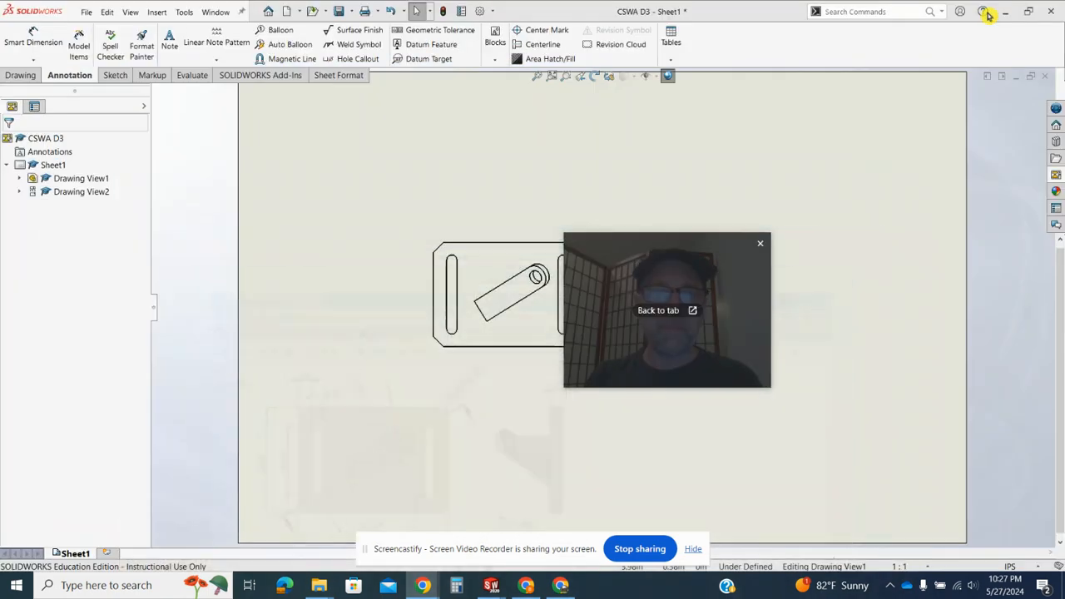
pyautogui.moveTo(632, 266); pyautogui.dragTo(826, 165)
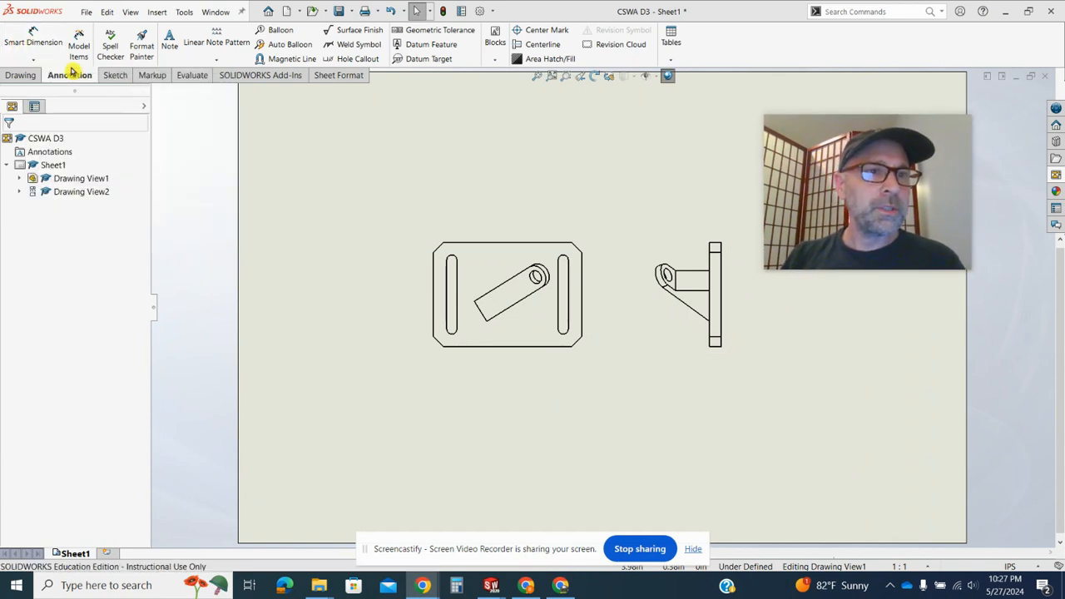
pyautogui.click(33, 40)
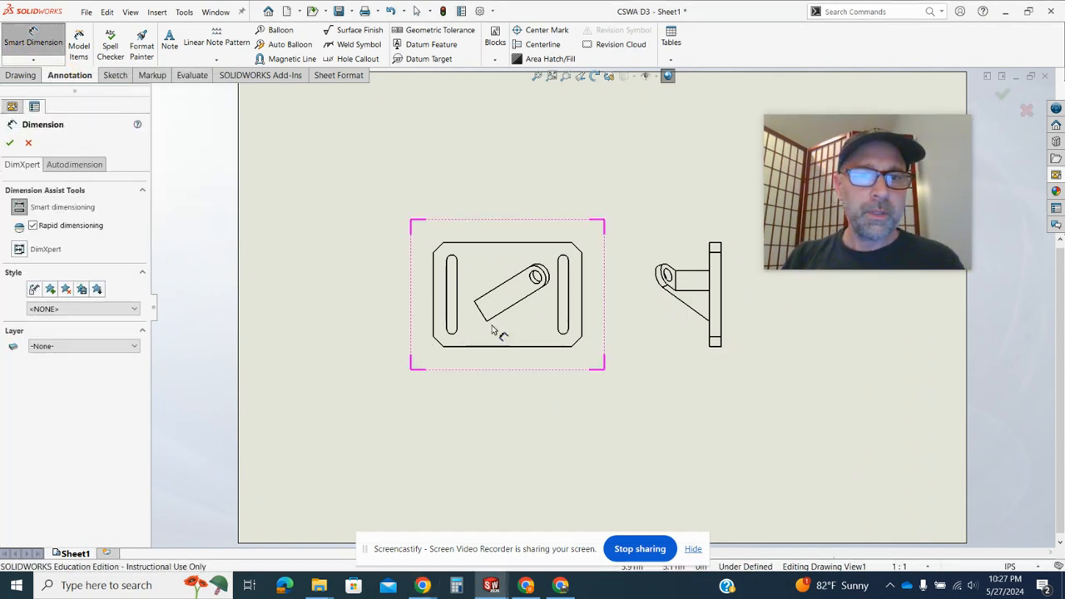
pyautogui.scroll(-2, 495, 328)
pyautogui.scroll(6, 507, 314)
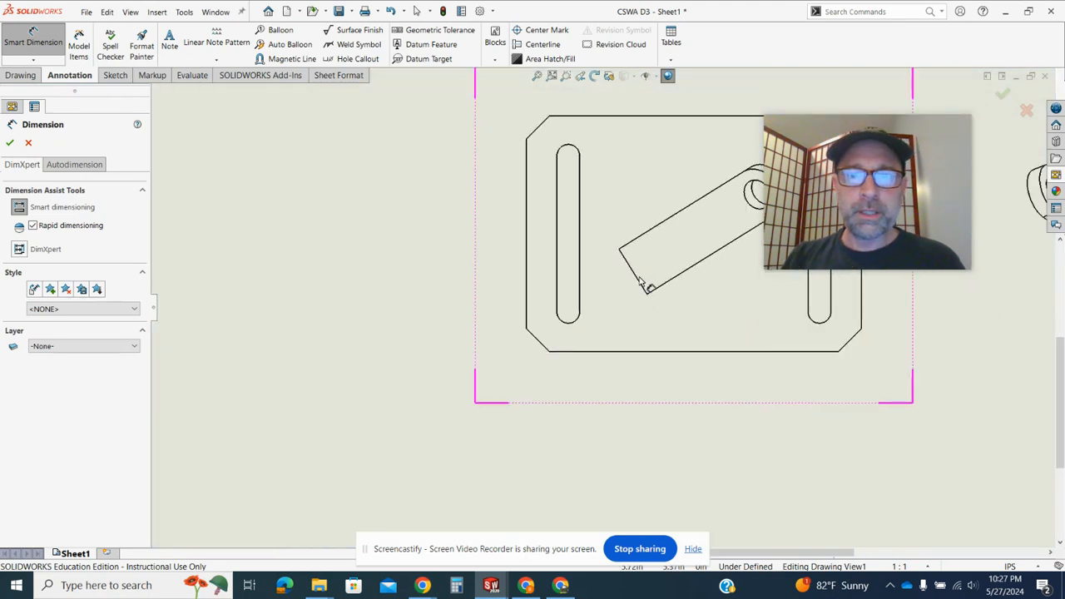
pyautogui.click(641, 287)
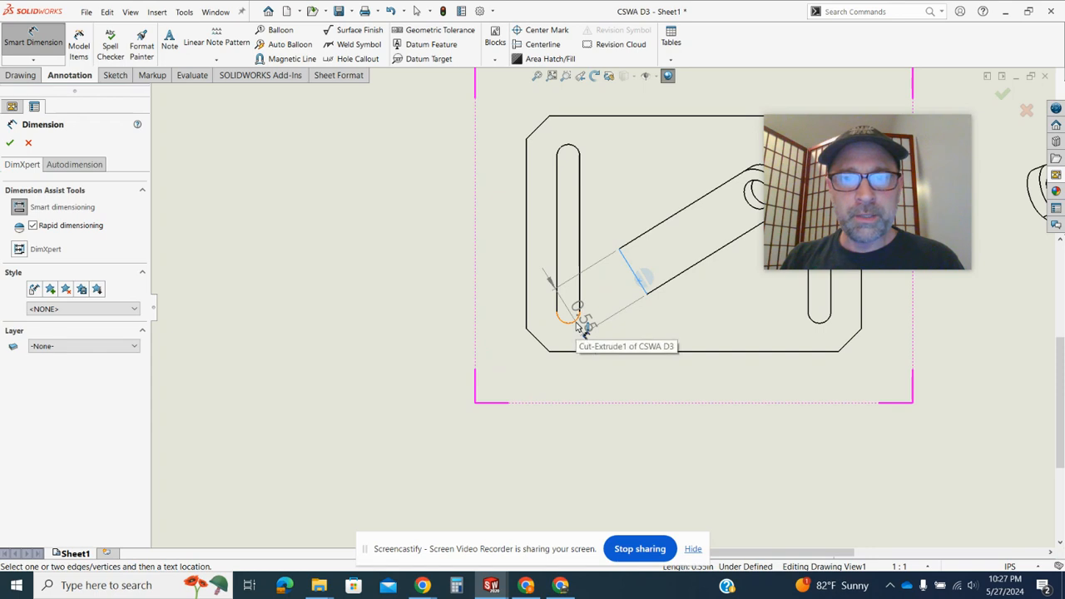
pyautogui.click(576, 325)
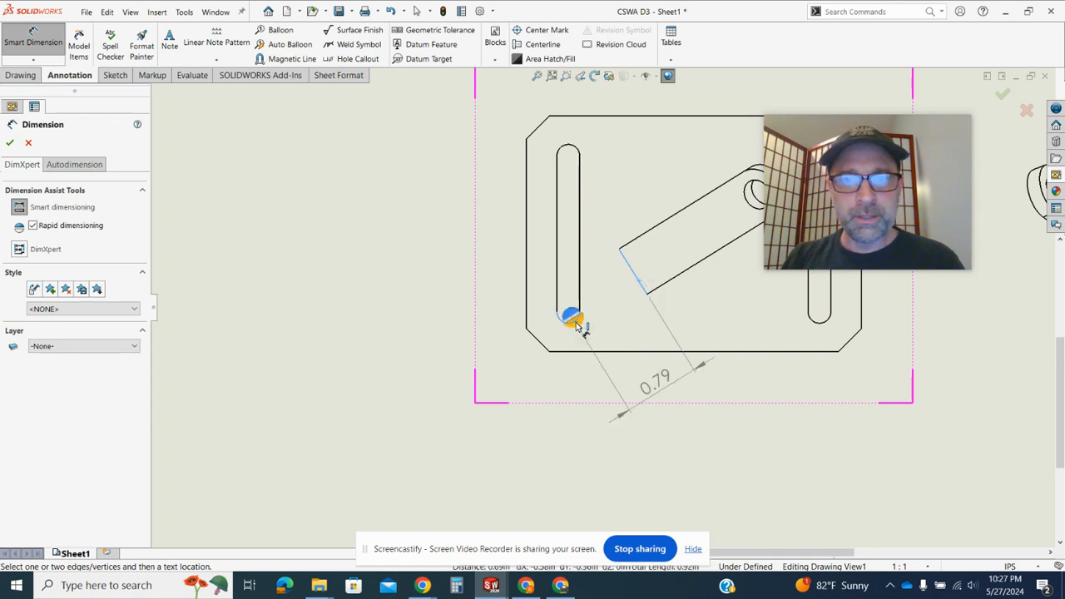
pyautogui.click(587, 333)
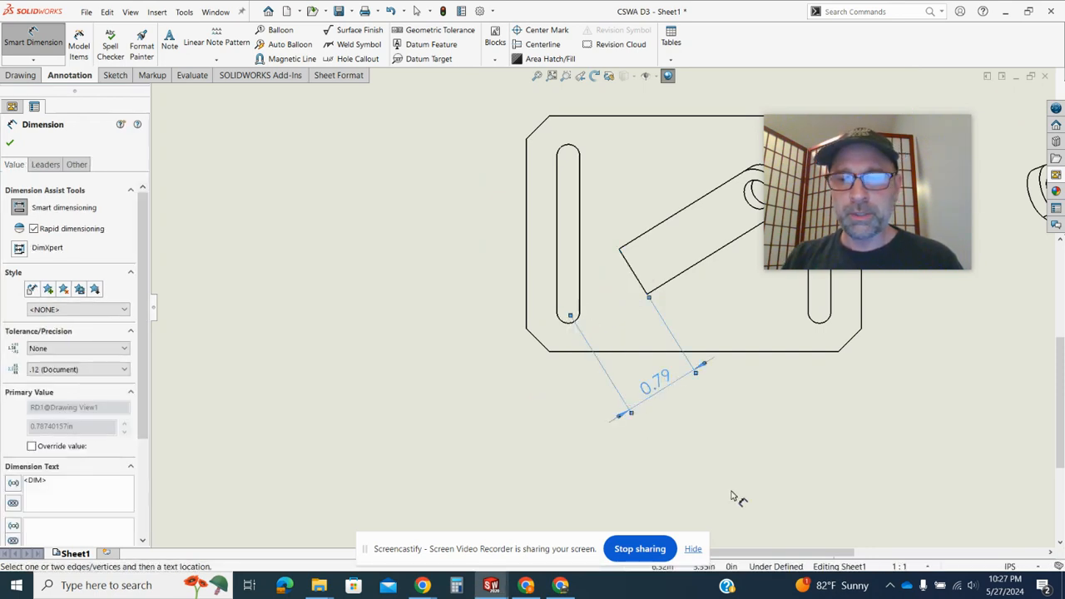
# Change the drawing's unit system to MMGS (millimeter, gram, second).
pyautogui.click(1011, 567)
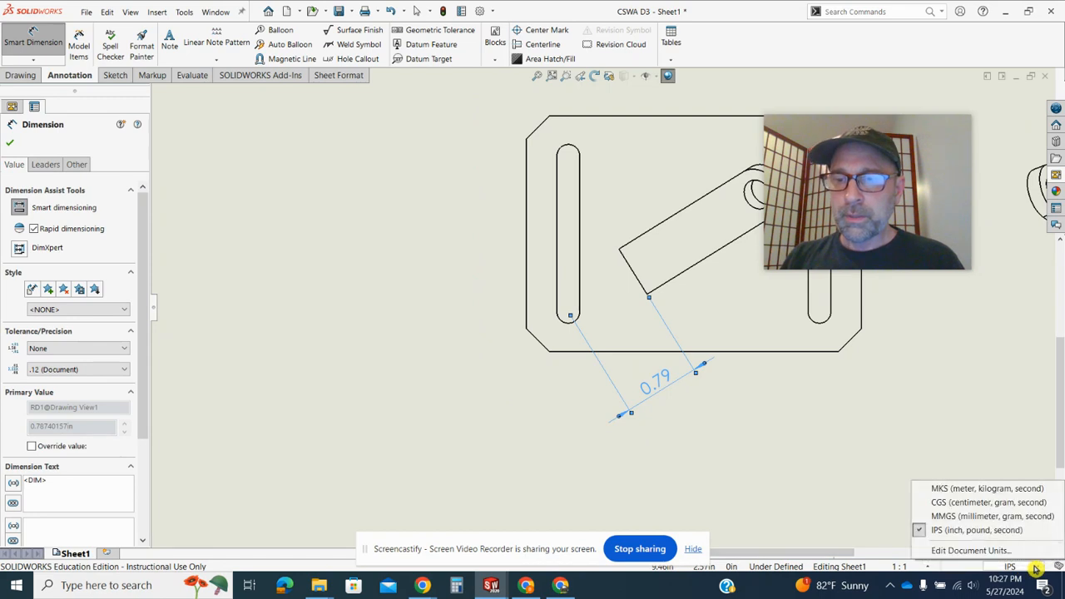
pyautogui.click(990, 516)
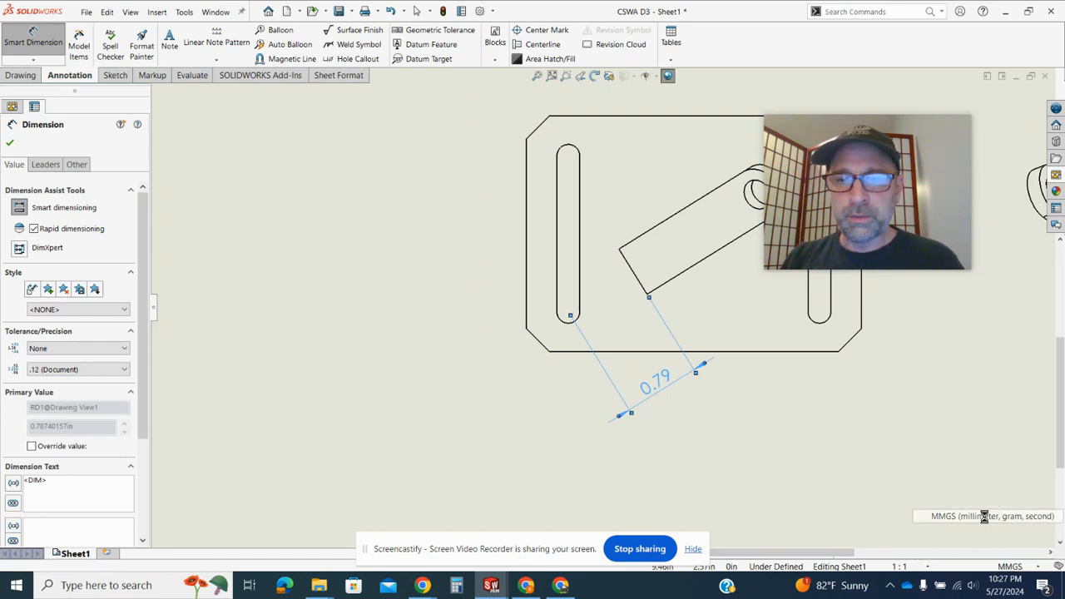
pyautogui.click(412, 301)
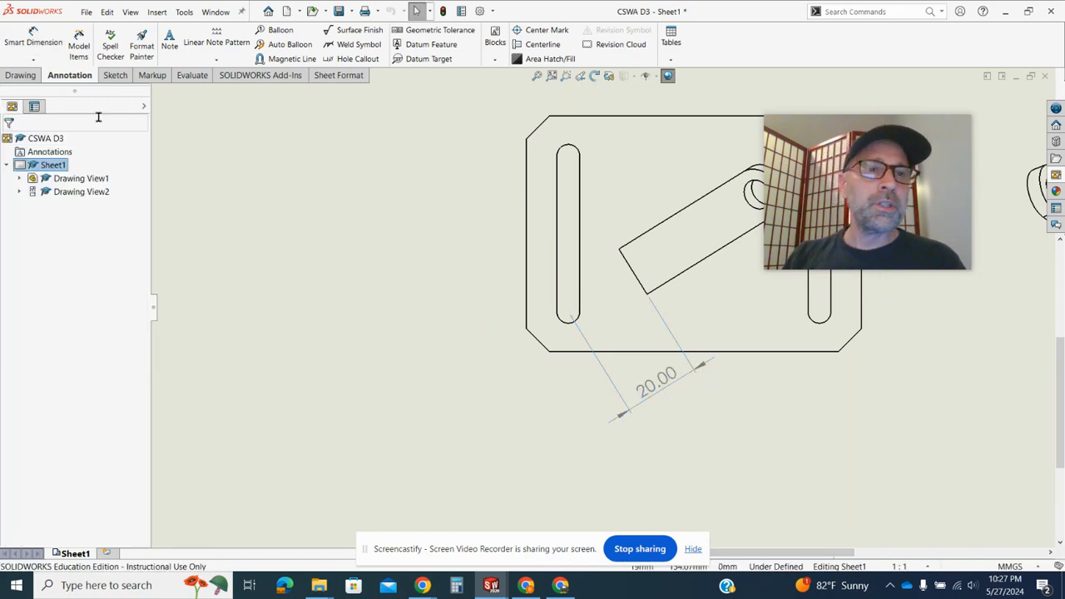
# Add center marks at both end arcs of the front view's left slot using the slot-ends center mark option.
pyautogui.click(533, 33)
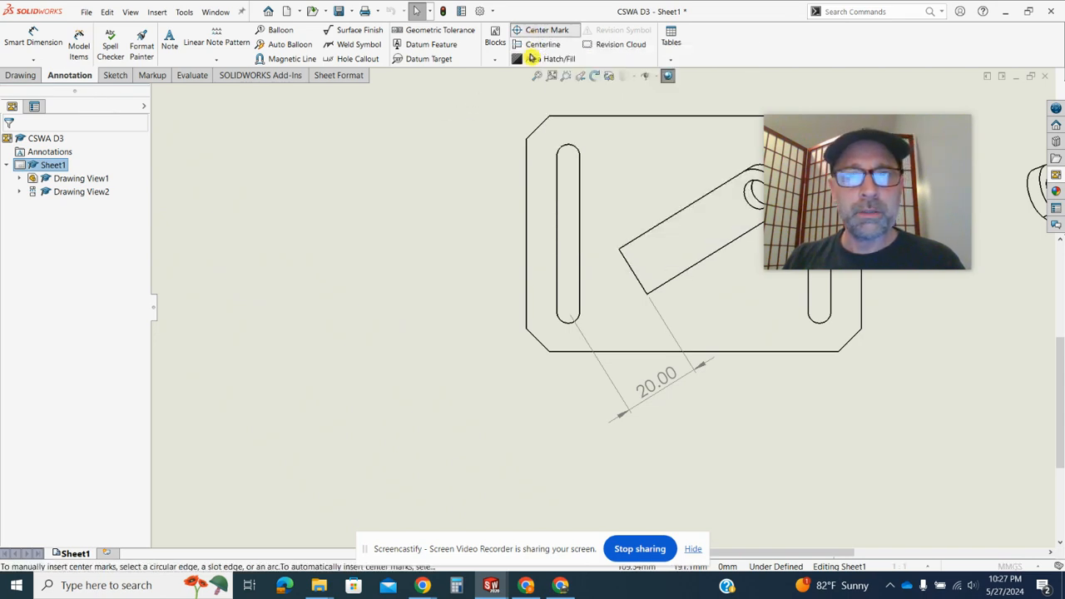
pyautogui.click(578, 320)
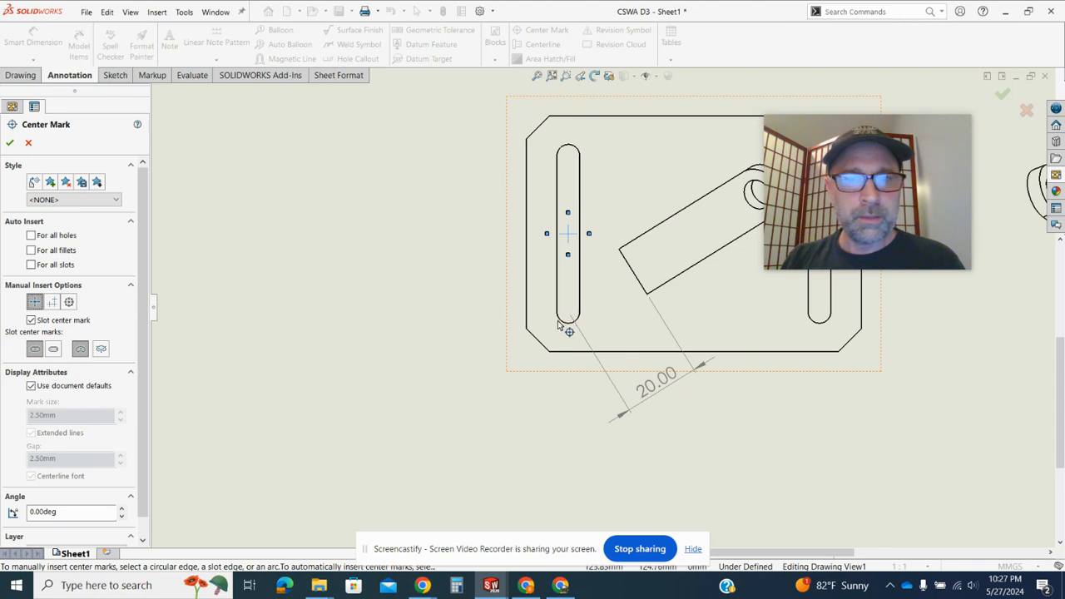
pyautogui.click(55, 350)
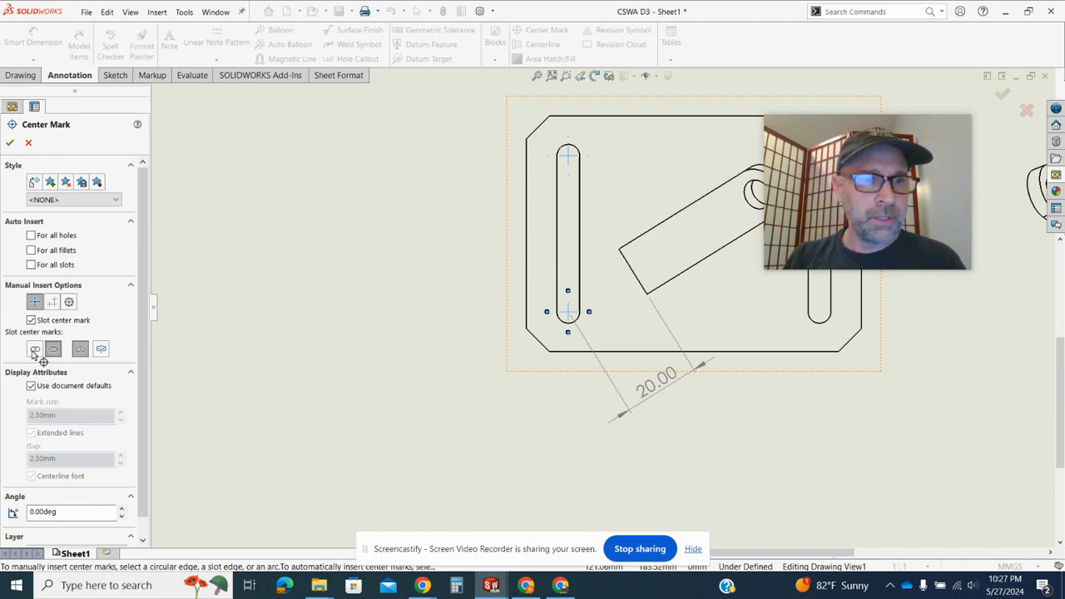
pyautogui.click(578, 262)
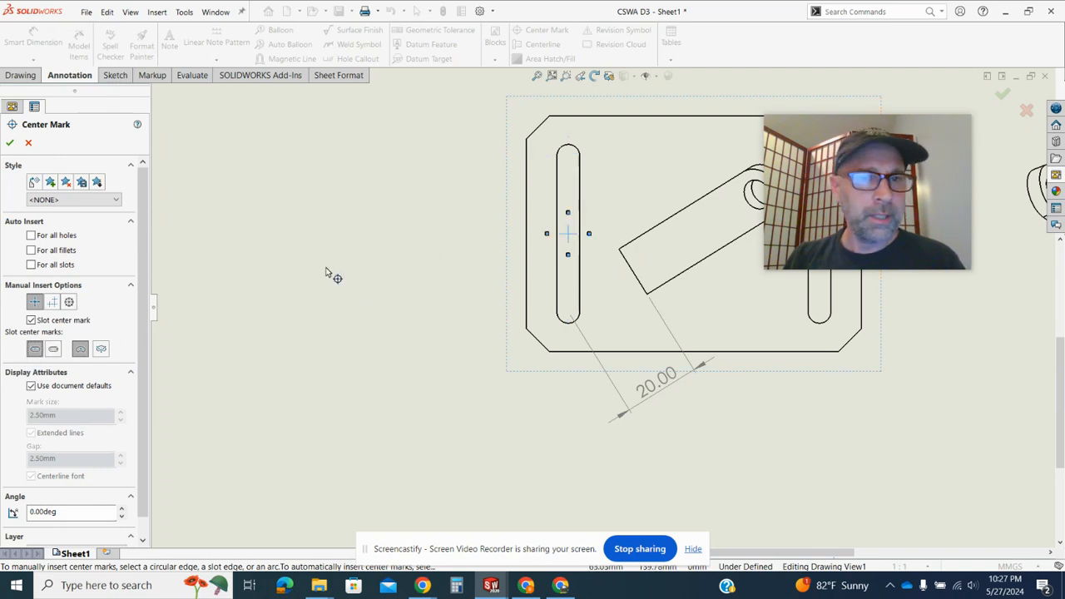
pyautogui.click(54, 353)
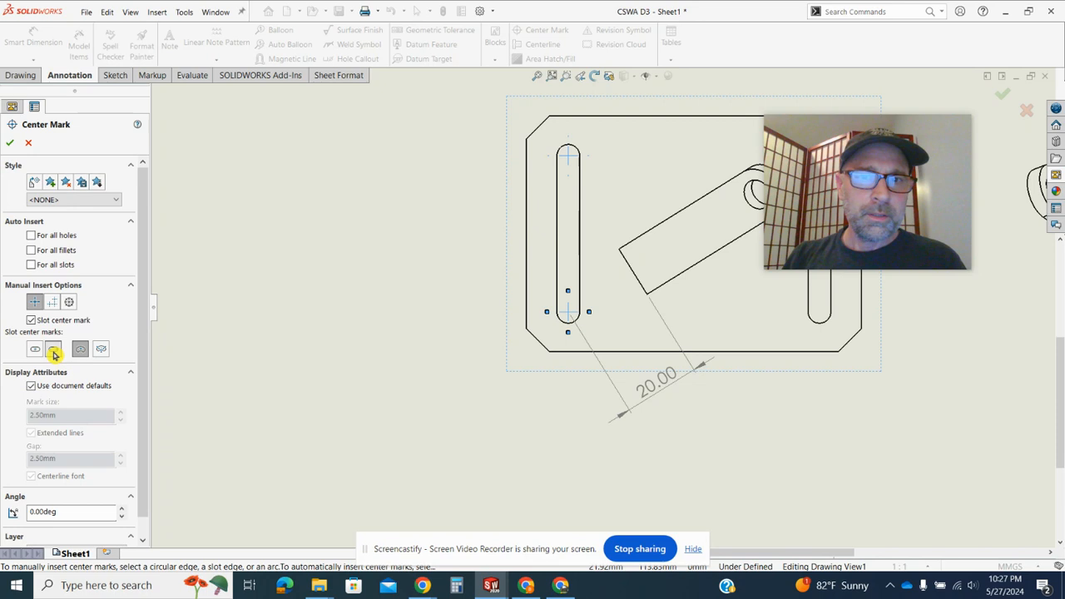
pyautogui.click(10, 144)
pyautogui.click(292, 324)
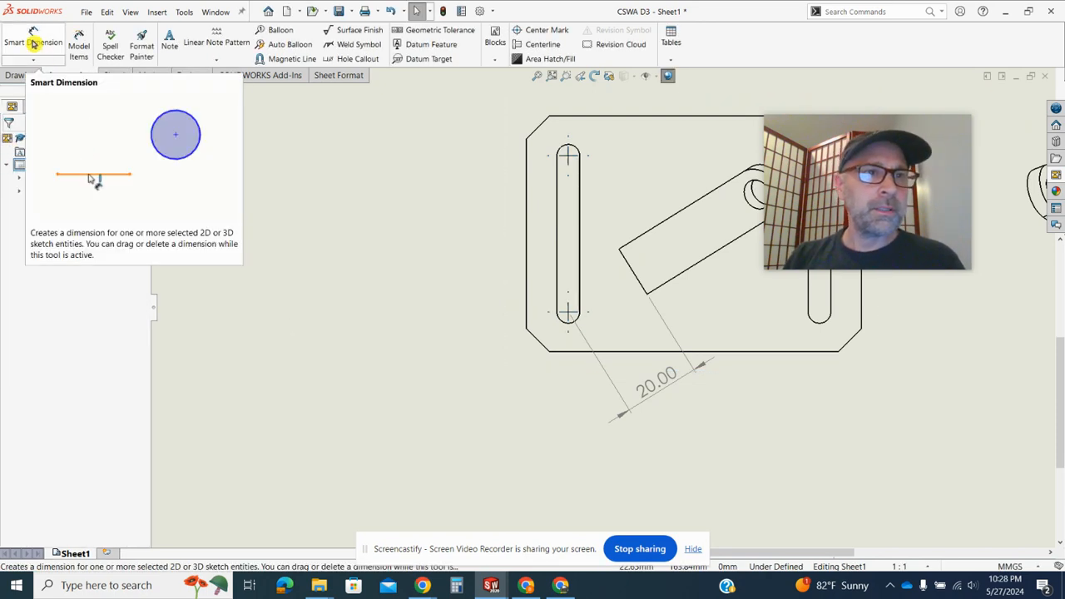
pyautogui.click(34, 43)
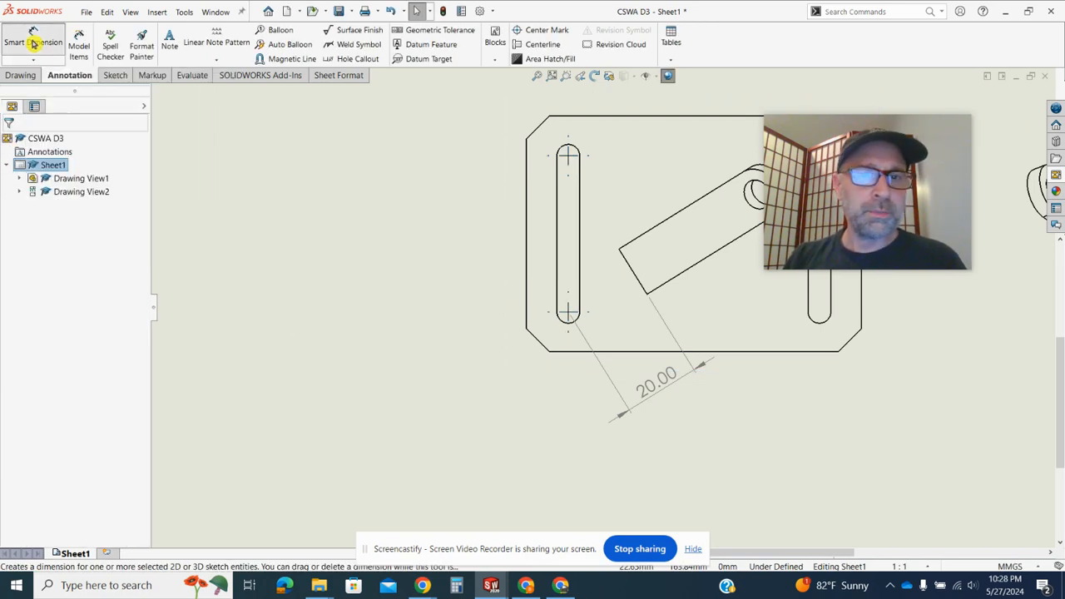
pyautogui.click(568, 312)
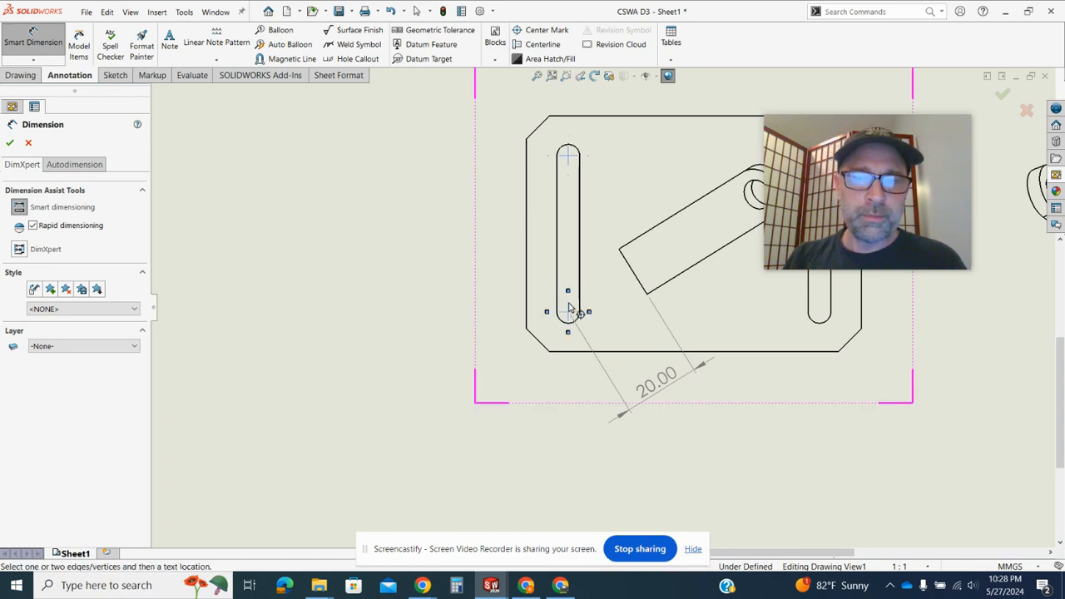
pyautogui.click(634, 275)
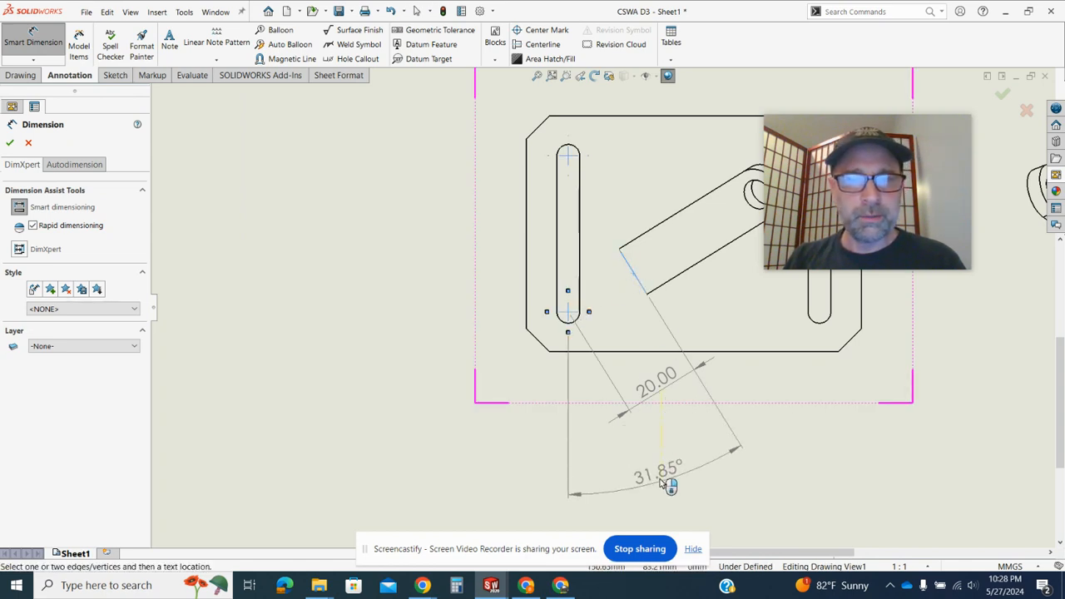
pyautogui.press('Escape')
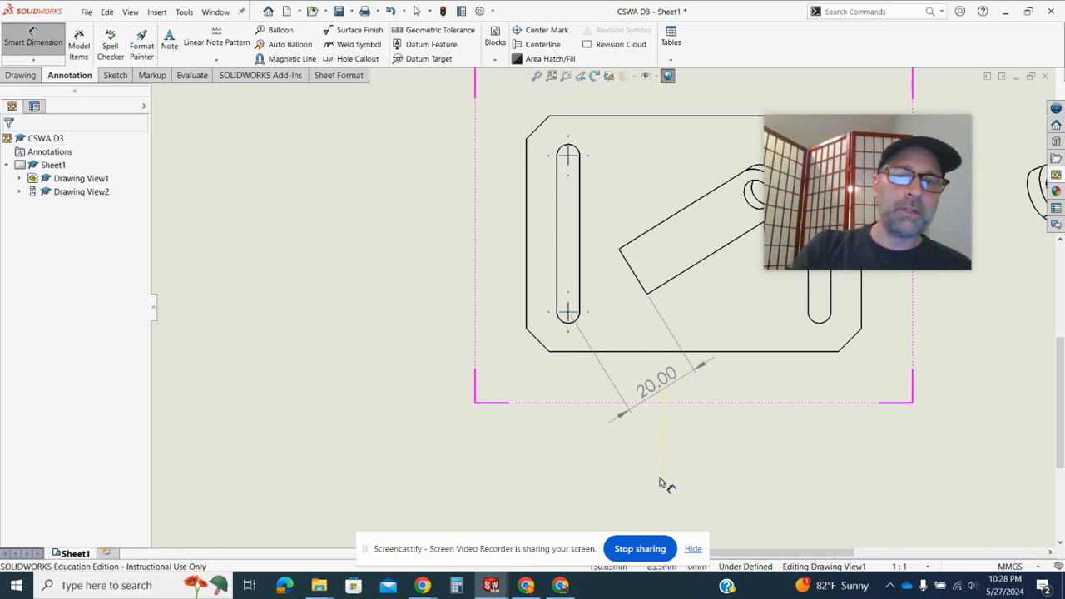
pyautogui.click(634, 270)
pyautogui.scroll(-1, 590, 323)
pyautogui.scroll(-4, 581, 326)
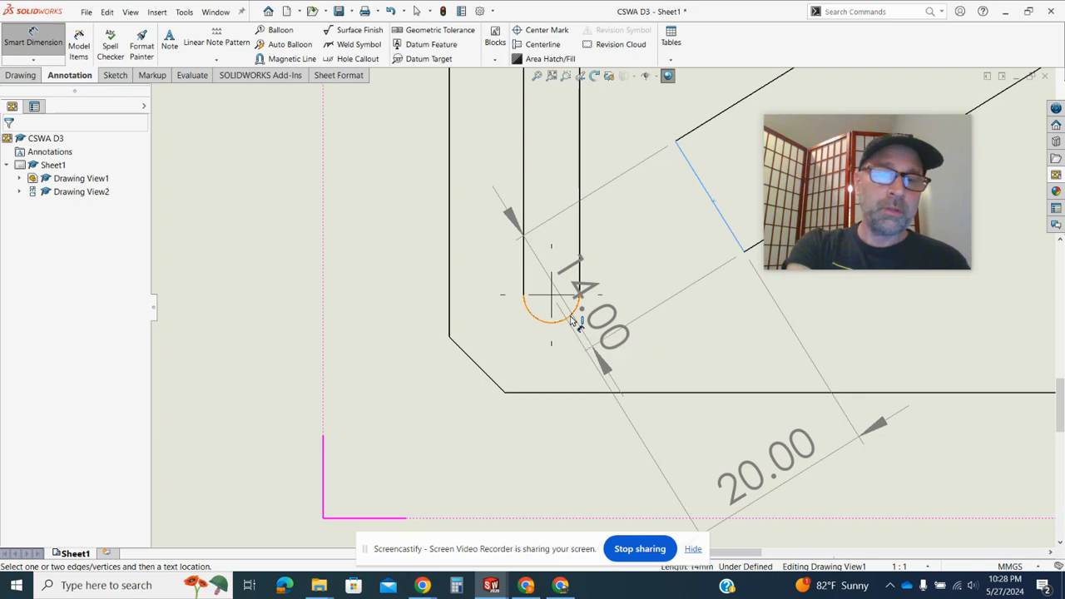
pyautogui.press('Escape')
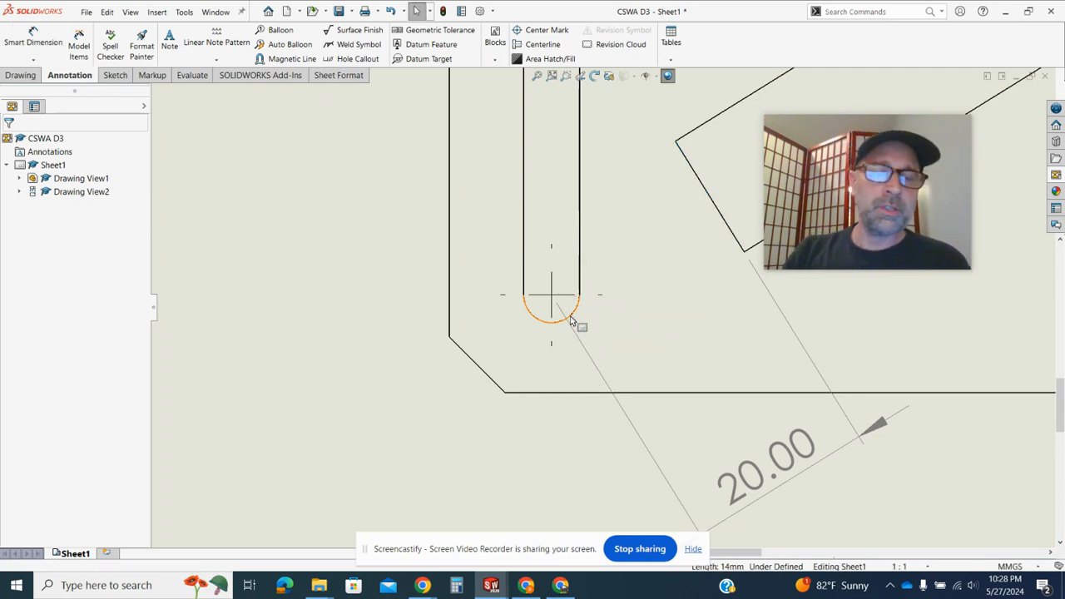
pyautogui.scroll(5, 570, 321)
pyautogui.click(398, 210)
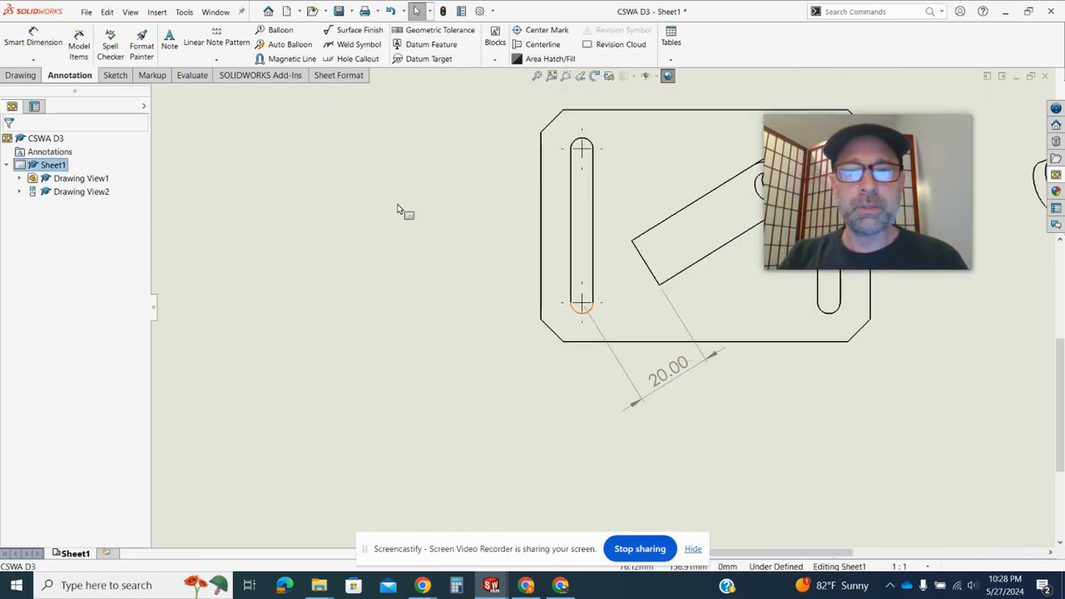
# Create section view A-A with an angled cutting line through the arm's lower end midpoint and the hole center, placed below the front view.
pyautogui.scroll(3, 600, 304)
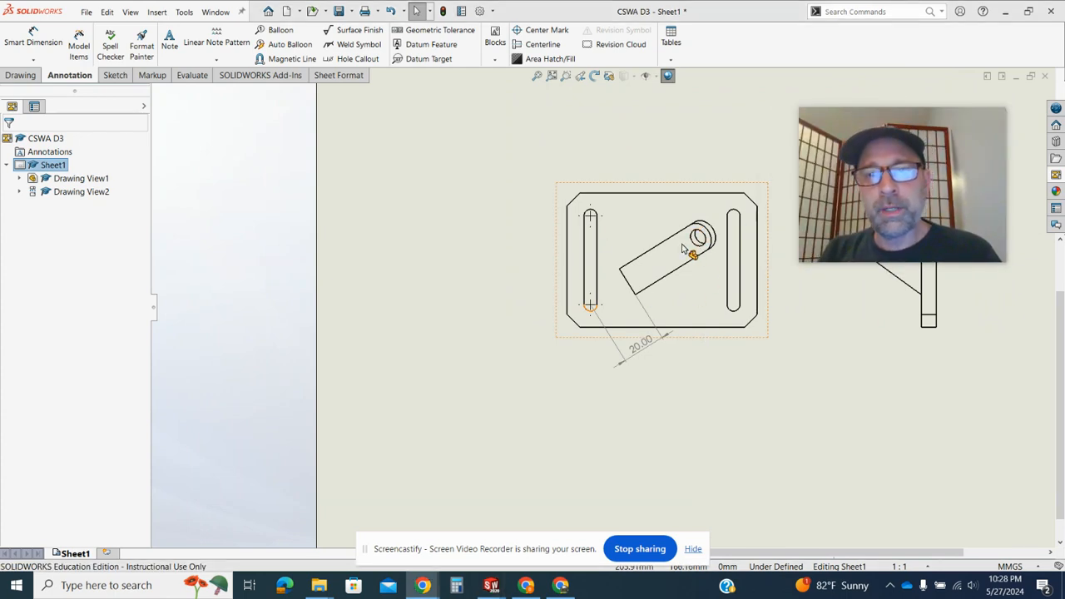
pyautogui.scroll(-3, 676, 263)
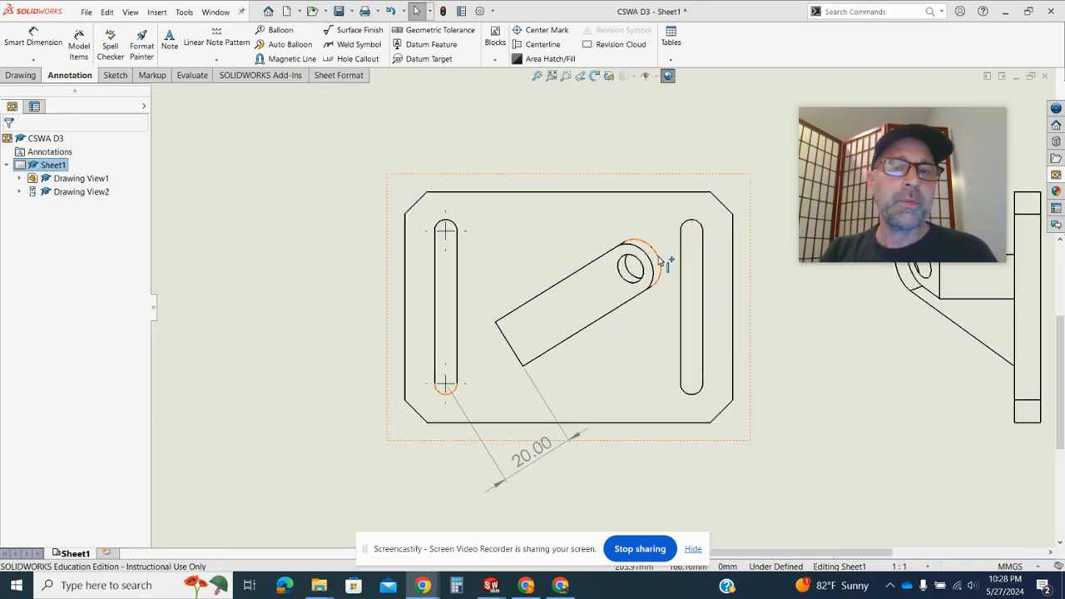
pyautogui.click(20, 75)
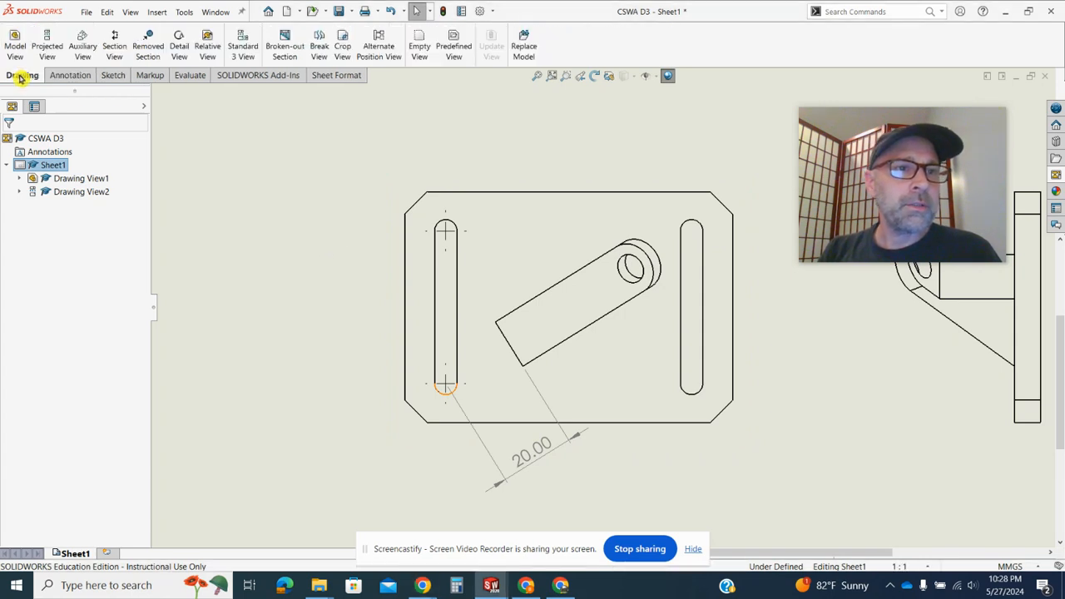
pyautogui.click(114, 47)
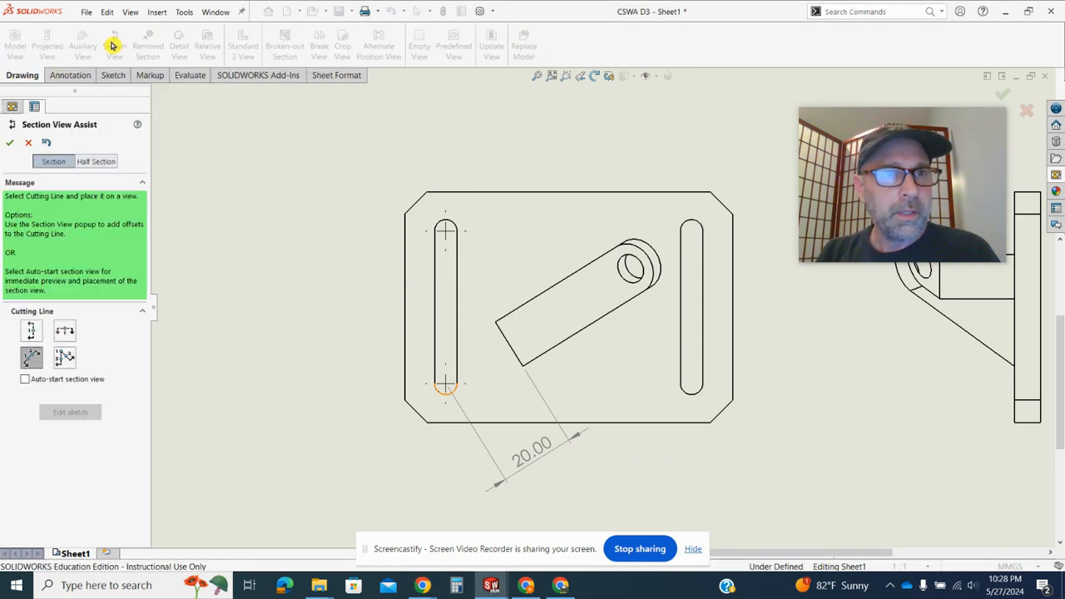
pyautogui.click(30, 358)
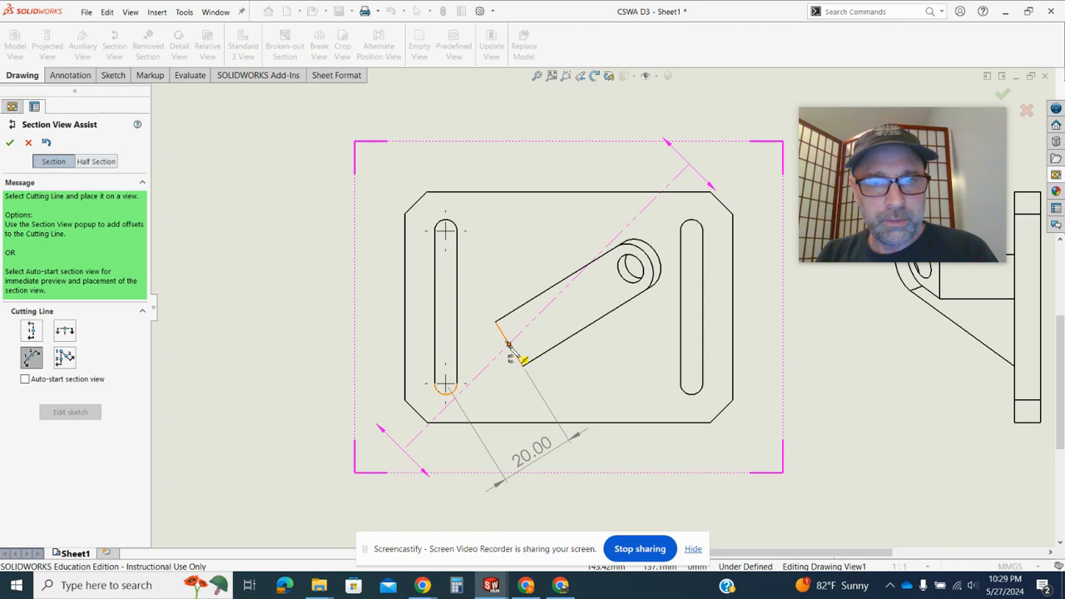
pyautogui.click(509, 344)
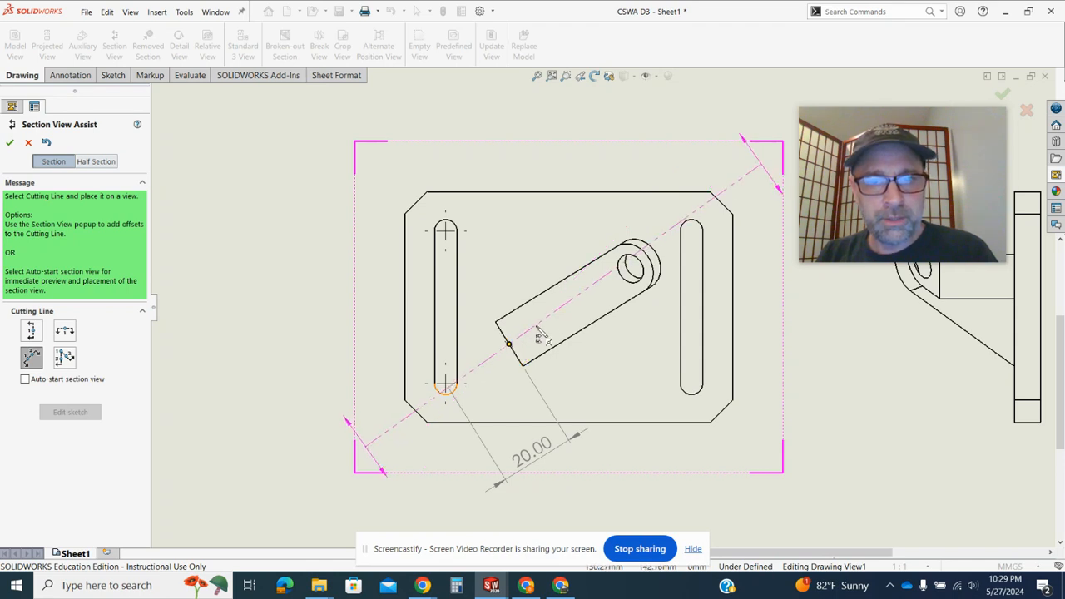
pyautogui.click(631, 269)
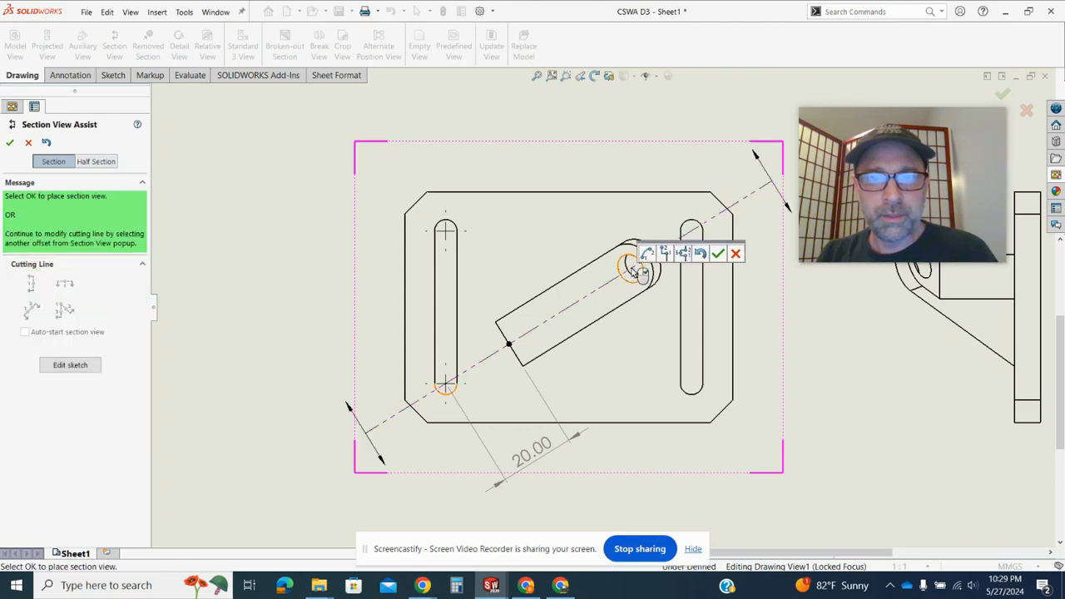
pyautogui.press('Return')
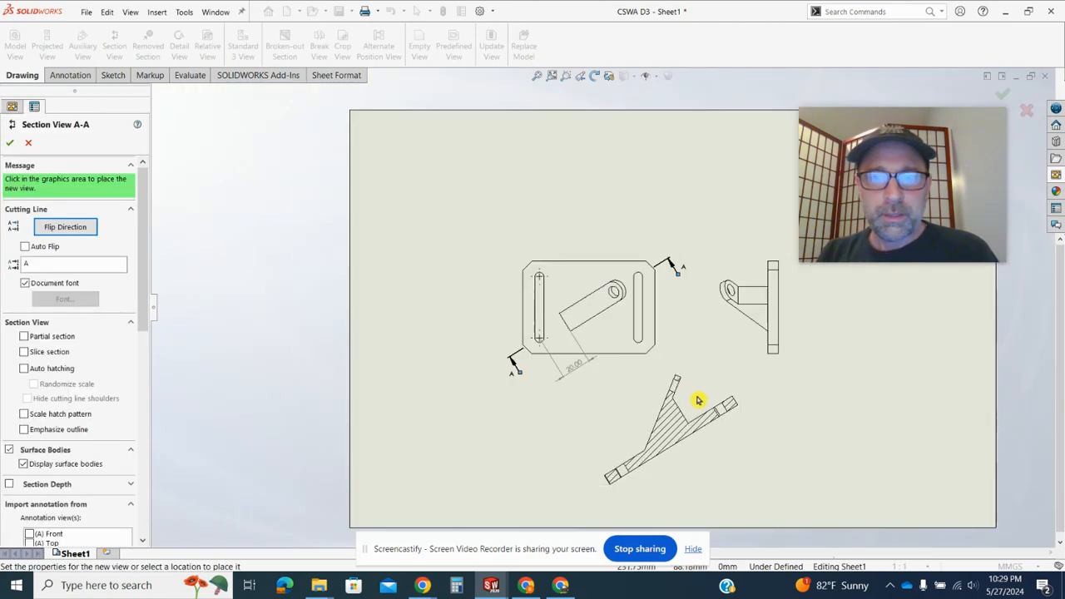
pyautogui.click(698, 400)
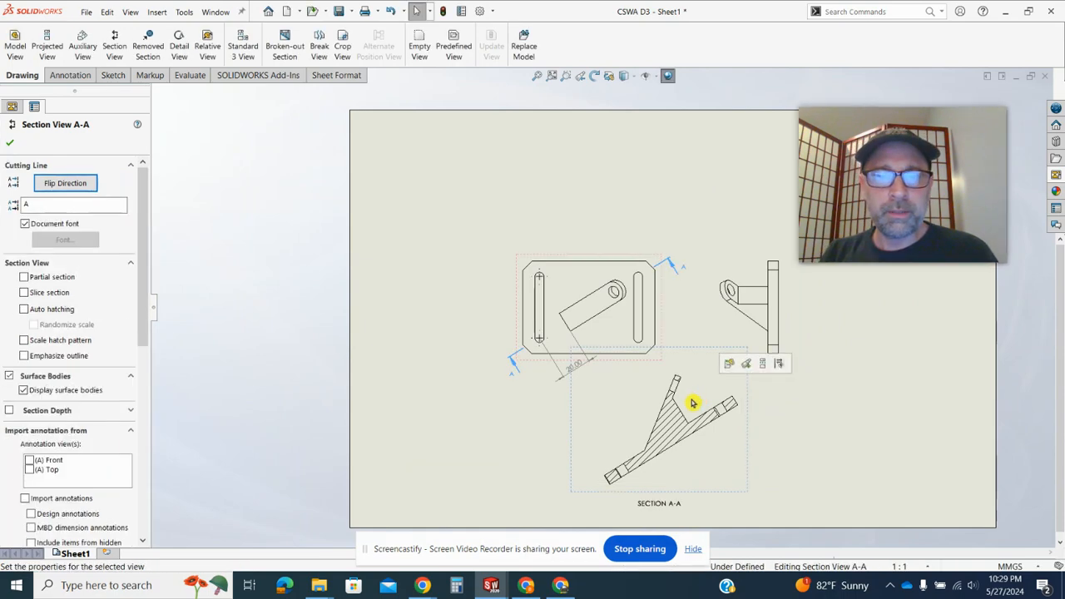
# Switch to the Section D – Problem 3 slide in Chrome, set its zoom to Fit and examine the section view's orientation.
pyautogui.moveTo(422, 585)
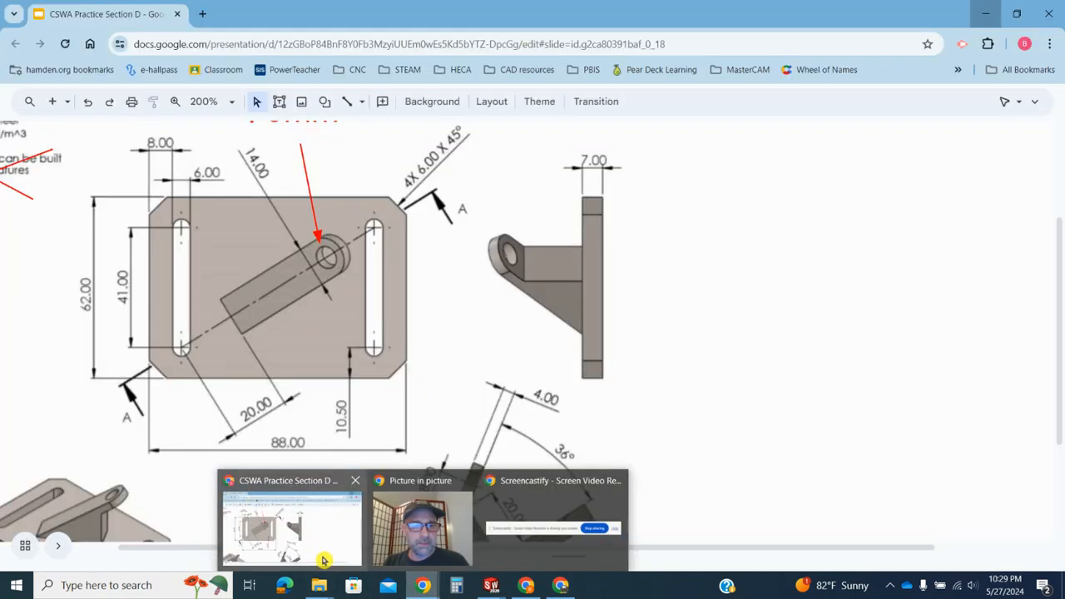
pyautogui.click(324, 560)
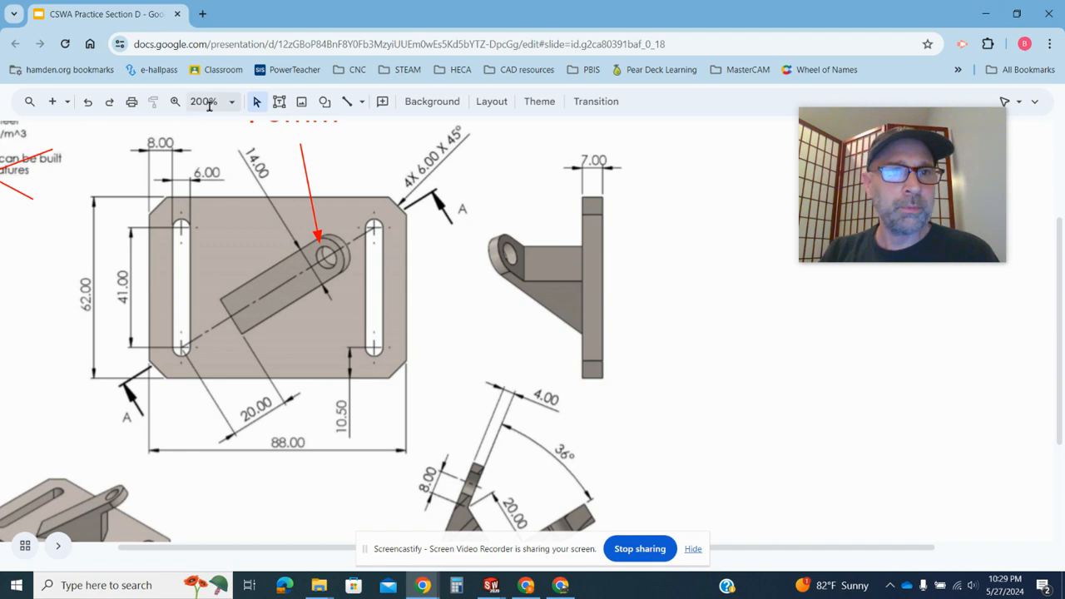
pyautogui.click(233, 102)
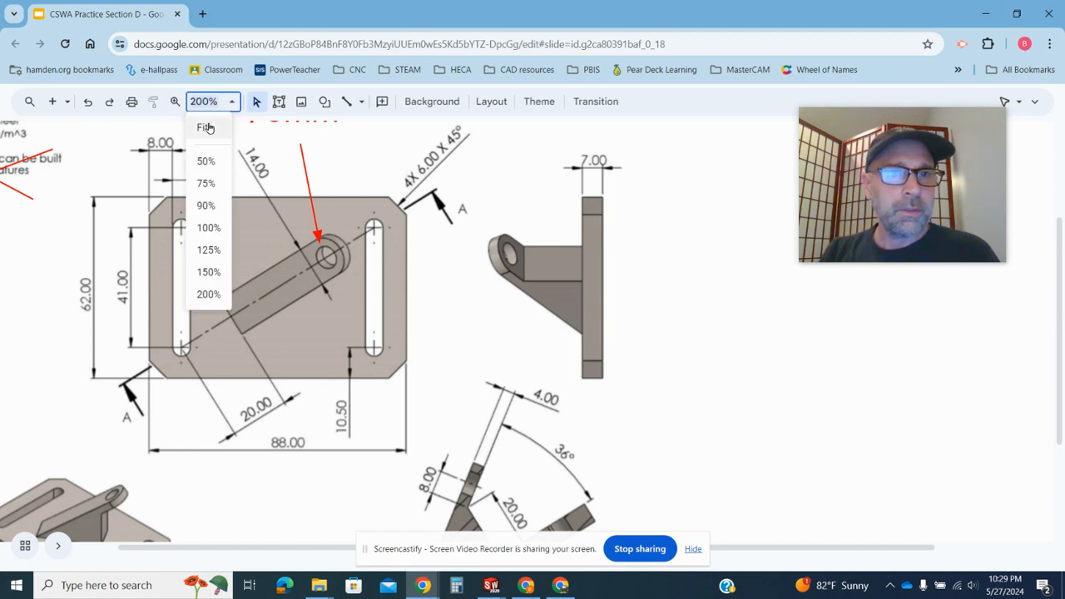
pyautogui.click(210, 126)
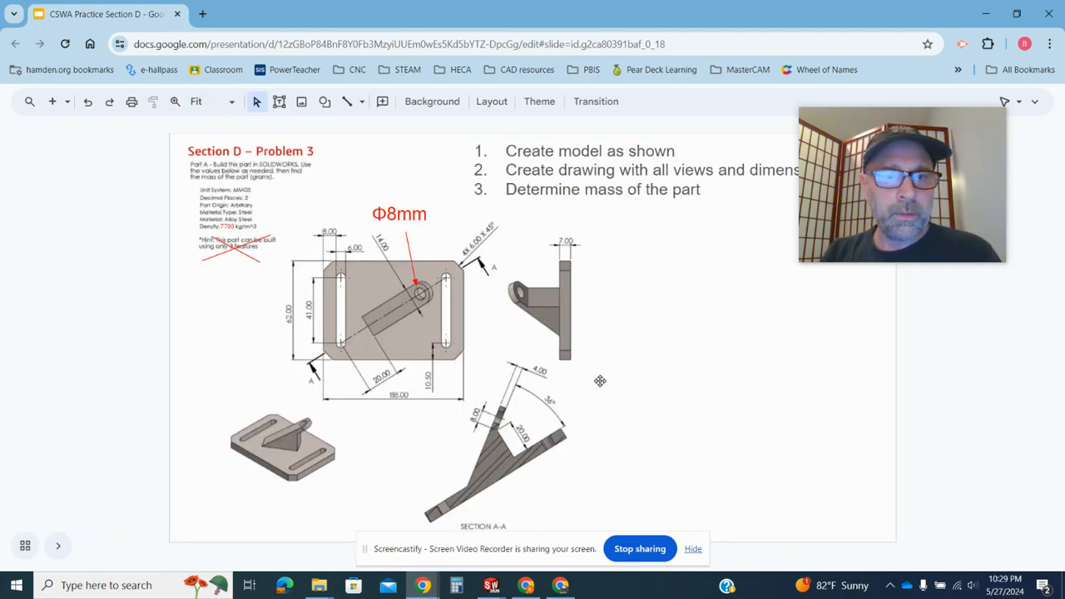
# Return to SOLIDWORKS, try flipping the cutting direction of section A-A, restore the original direction and close the view's properties.
pyautogui.click(985, 14)
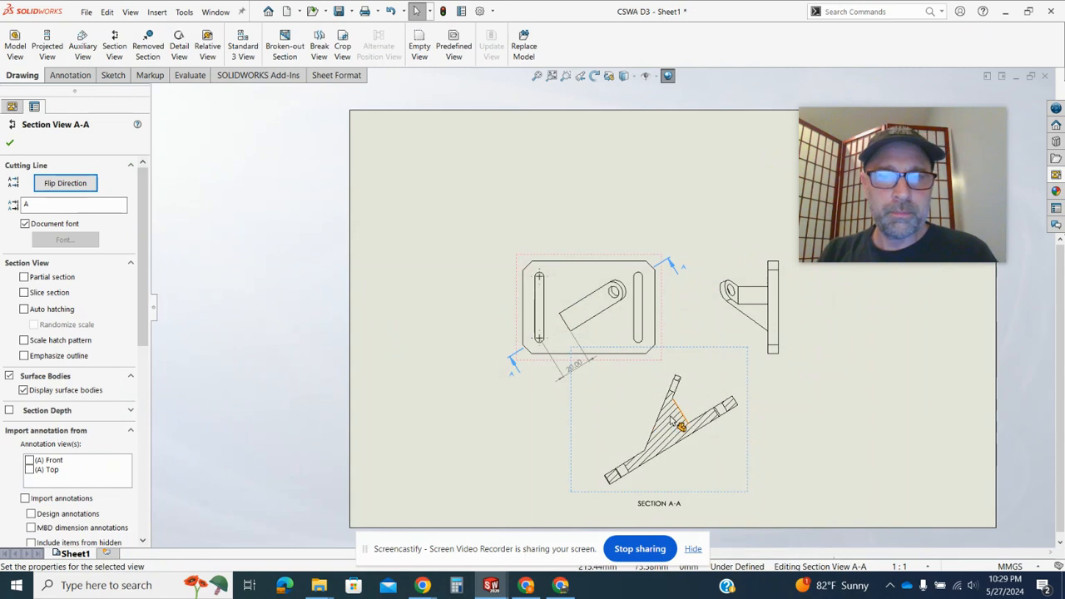
pyautogui.click(65, 184)
pyautogui.click(68, 186)
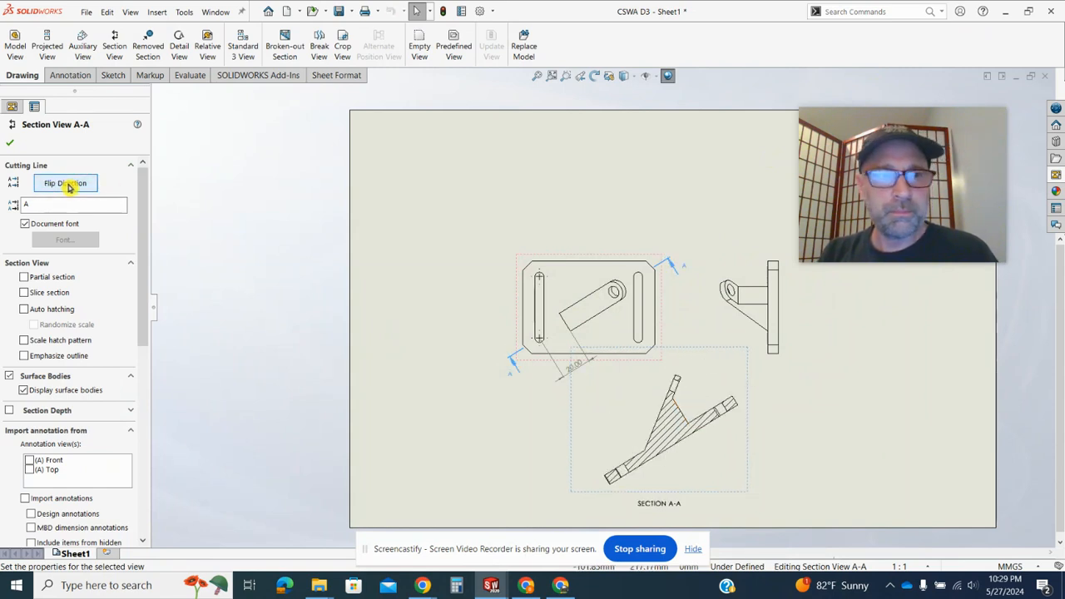
pyautogui.click(12, 144)
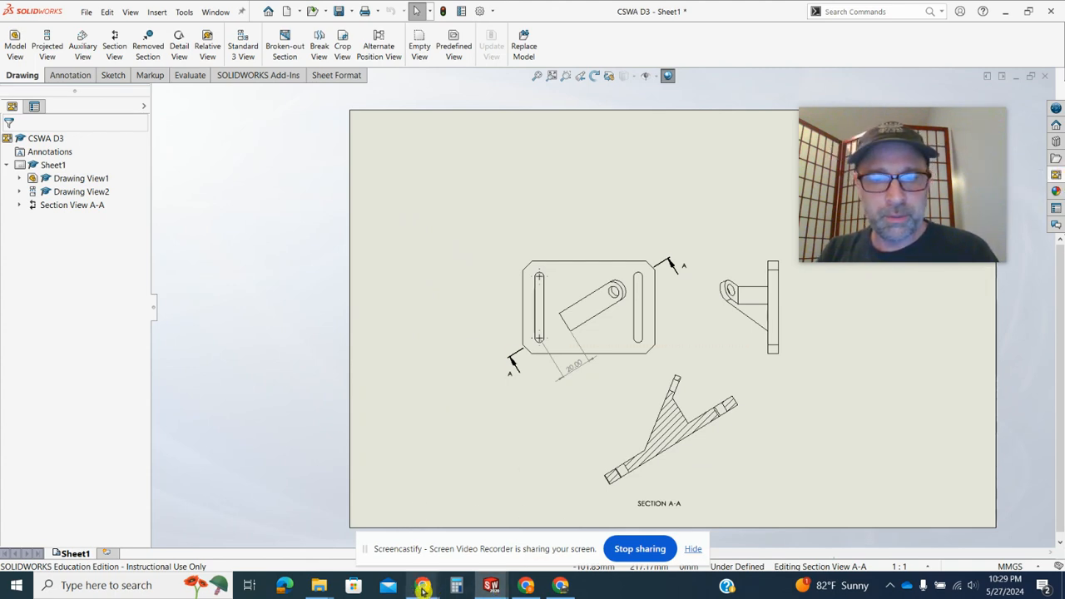
# Open the View Palette, refresh it to load the CSWA D3 views and preview the reference slide for the remaining view.
pyautogui.moveTo(423, 588)
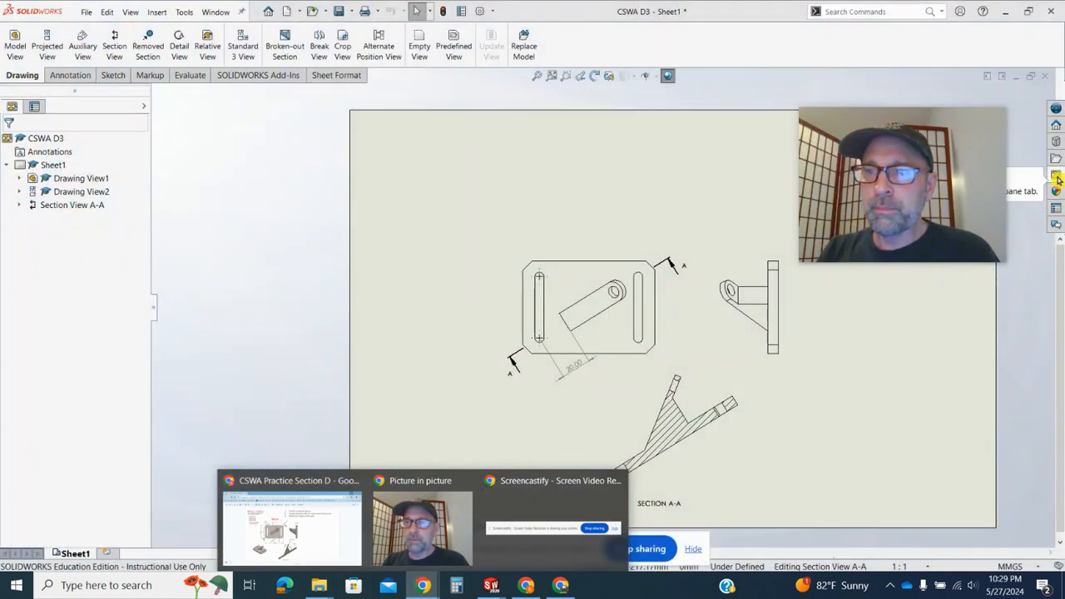
pyautogui.click(1058, 180)
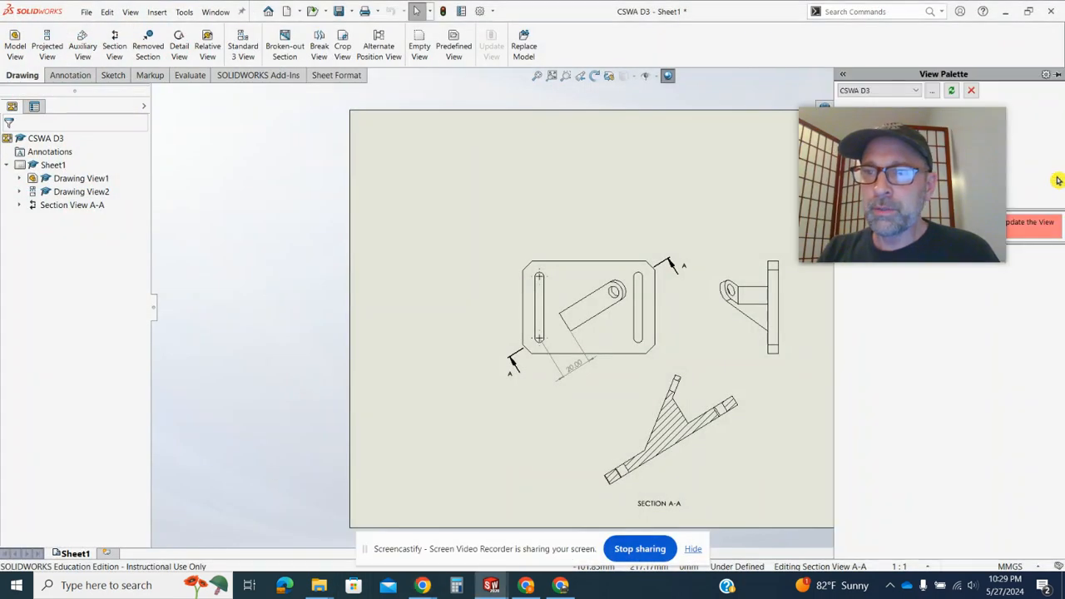
pyautogui.click(952, 92)
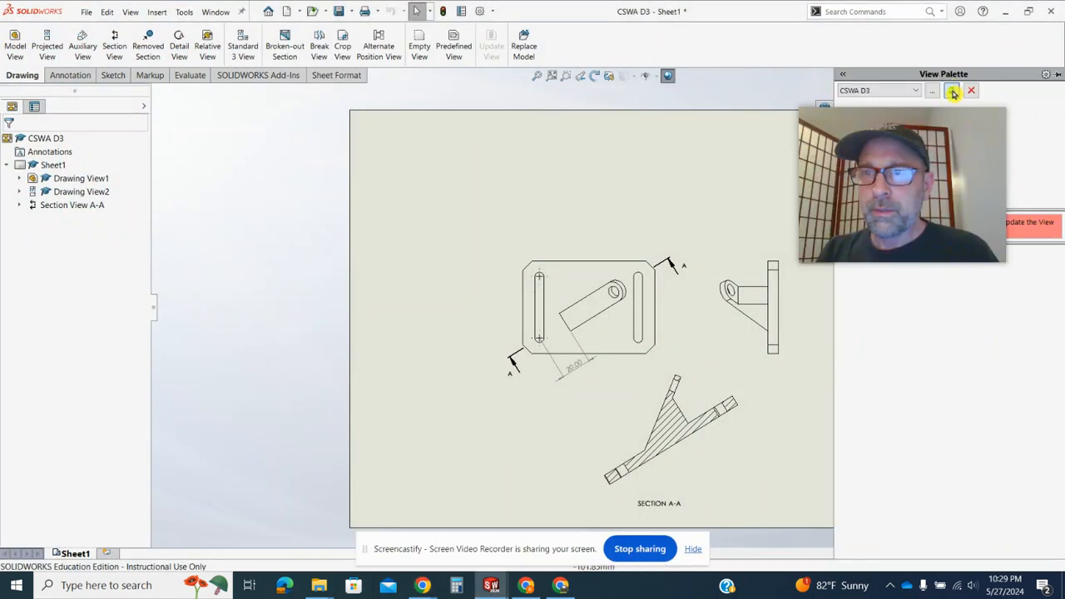
pyautogui.moveTo(971, 175)
pyautogui.mouseDown()
pyautogui.moveTo(801, 55)
pyautogui.moveTo(700, 55)
pyautogui.mouseUp()
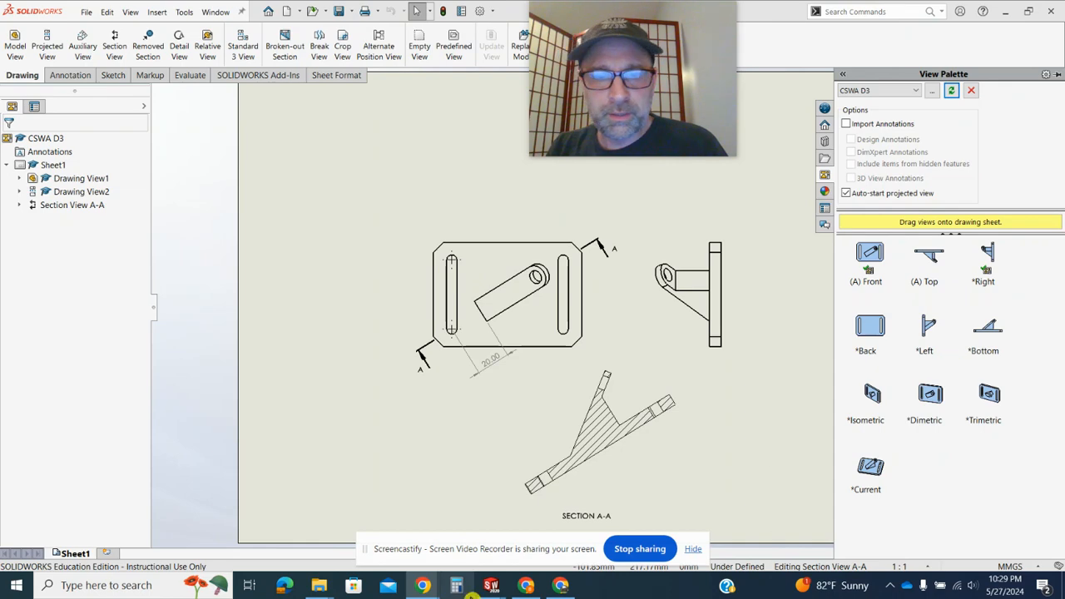
pyautogui.moveTo(423, 587)
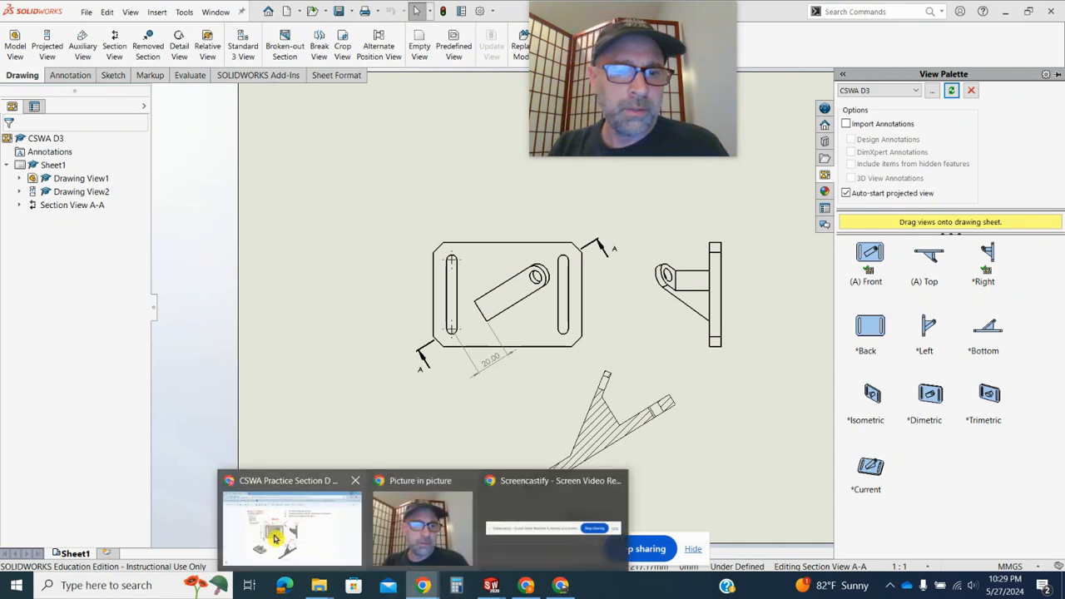
pyautogui.moveTo(274, 538)
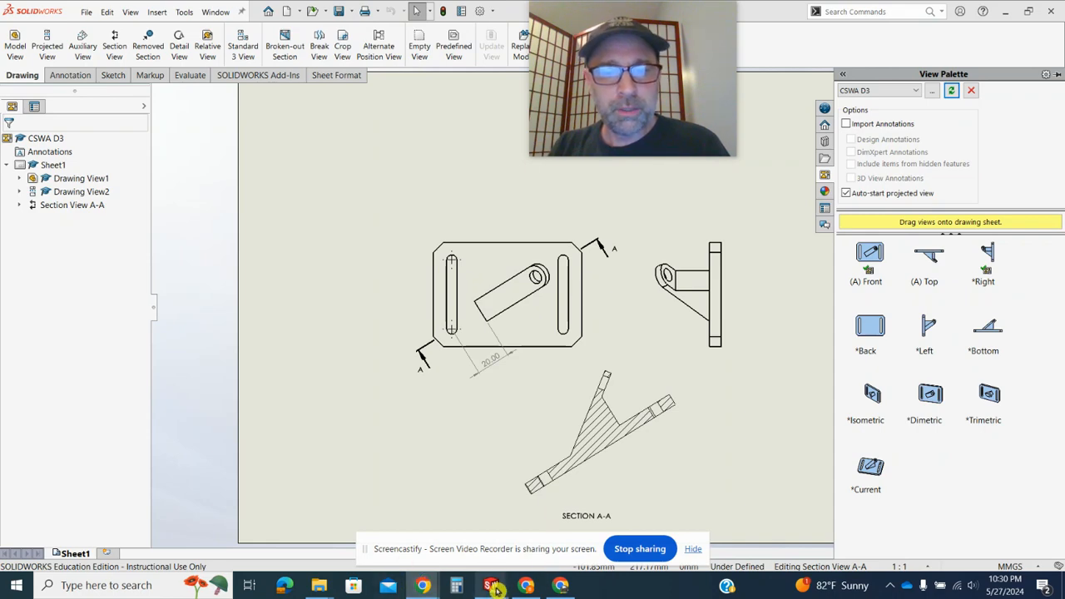
# Switch to the CSWA D3 part window and snap the model to an orthographic view looking along the plate's long edge.
pyautogui.moveTo(491, 585)
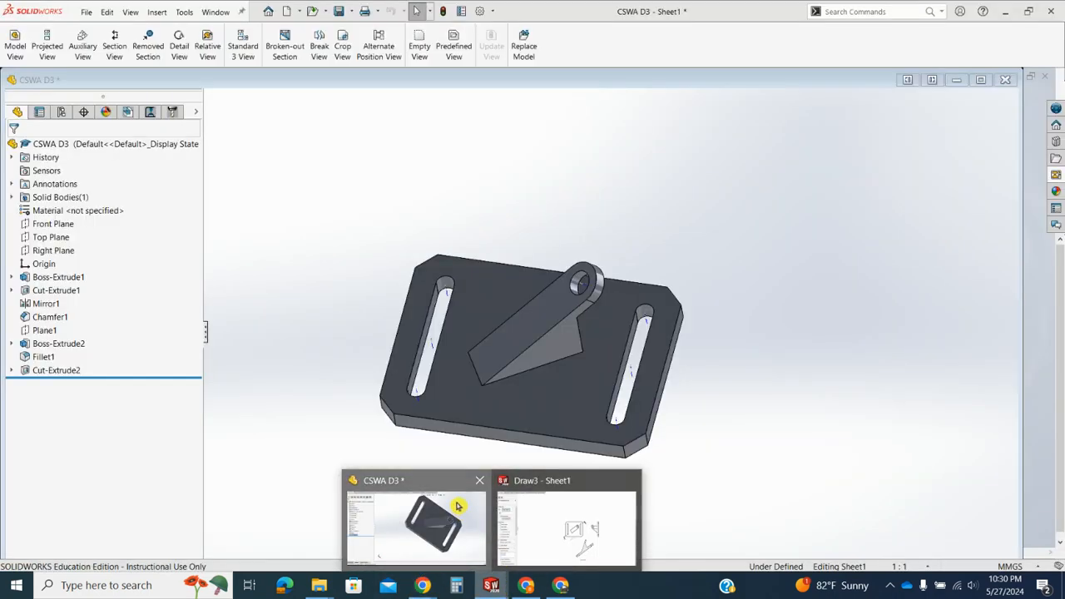
pyautogui.click(453, 522)
pyautogui.moveTo(642, 88); pyautogui.dragTo(863, 154)
pyautogui.moveTo(863, 154)
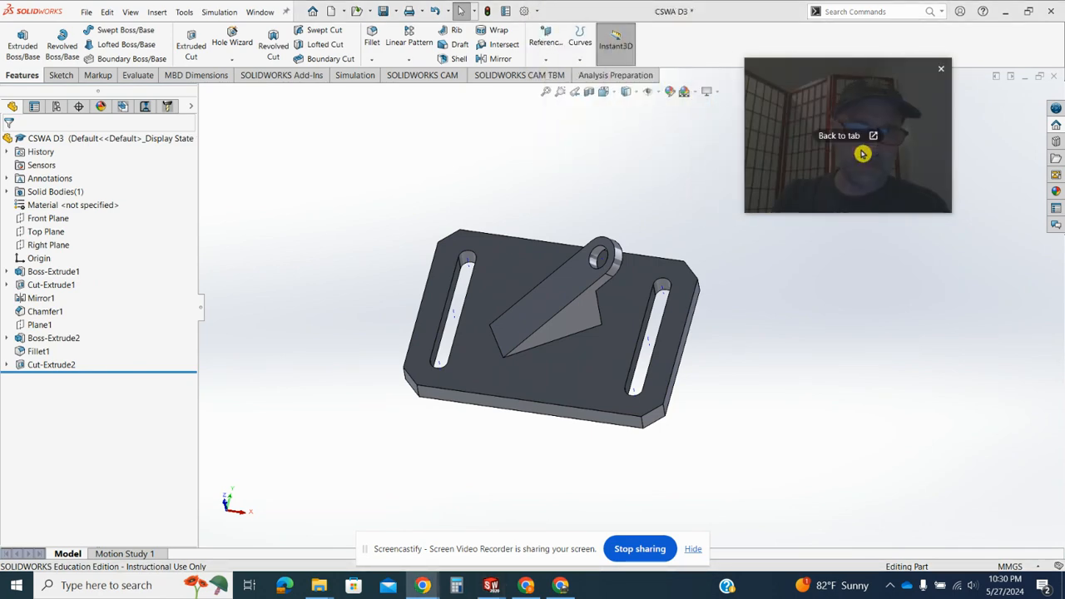
pyautogui.press('space')
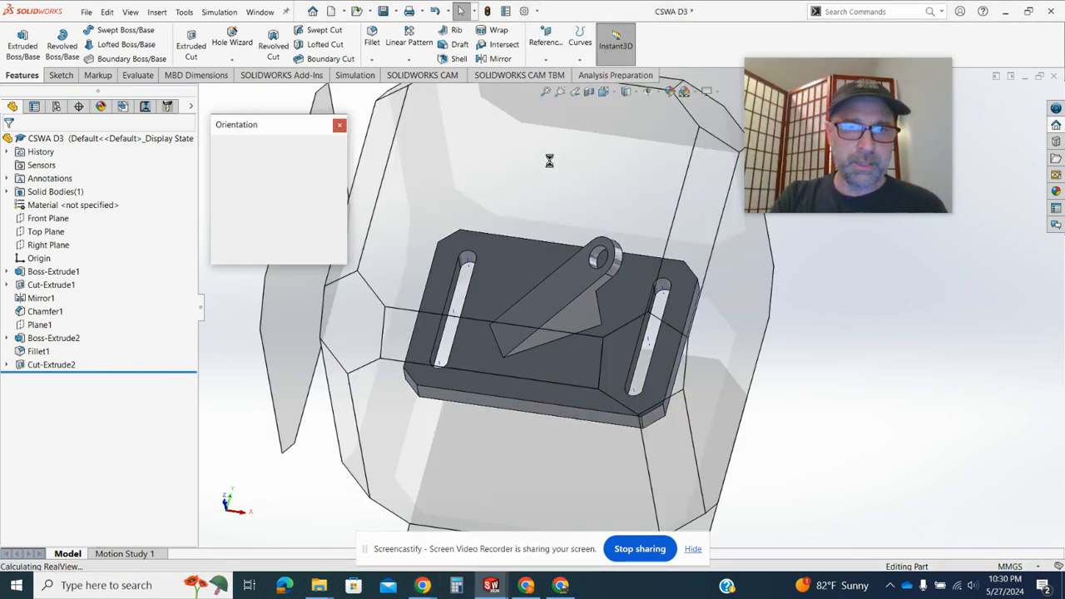
pyautogui.click(457, 440)
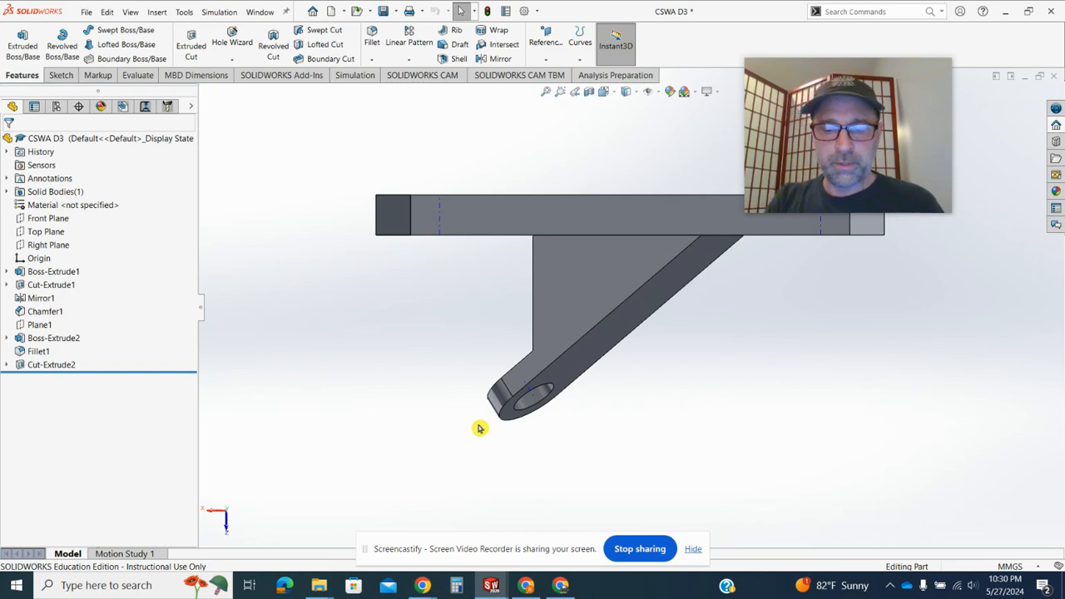
# Rotate the part in 90° increments until the base plate lies flat with the arm rising above it.
pyautogui.hotkey('shift', 'Up')
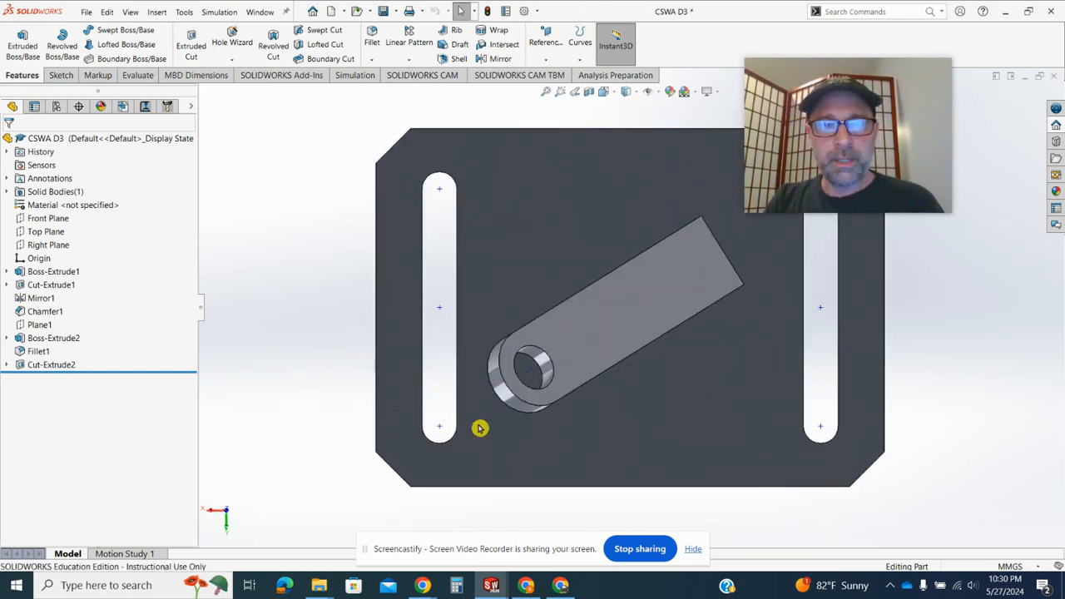
pyautogui.hotkey('shift', 'Up')
pyautogui.hotkey('shift', 'Up')
pyautogui.hotkey('shift', 'Up')
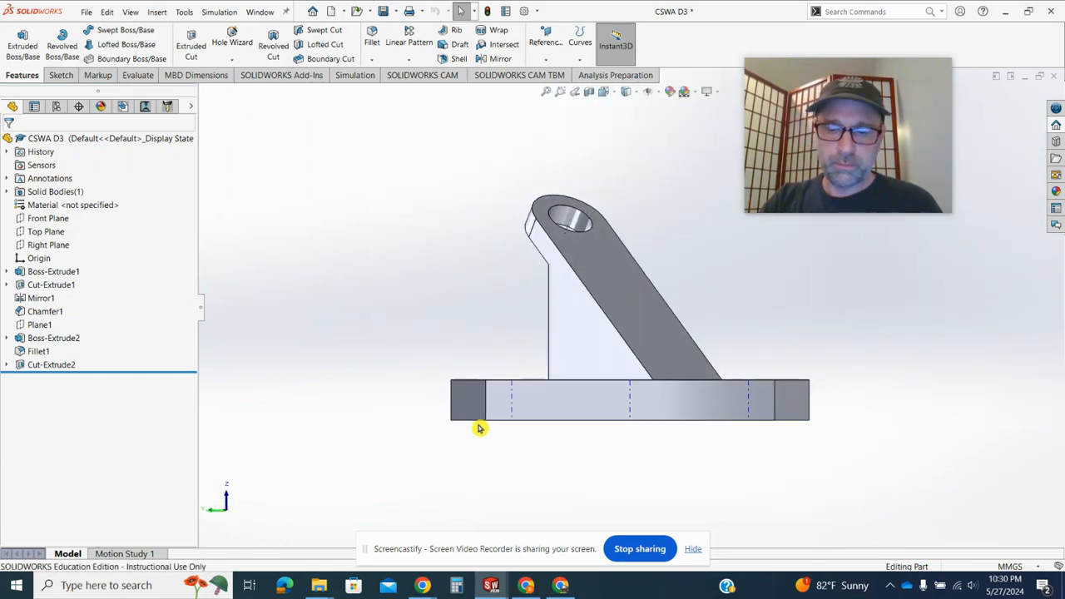
pyautogui.hotkey('shift', 'Right')
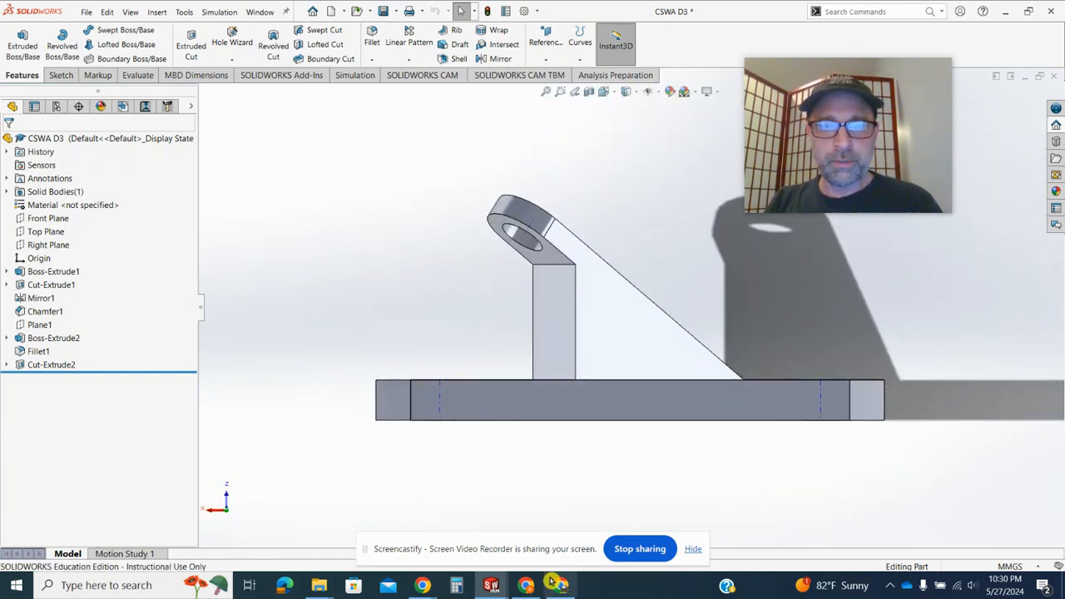
# Turn the part to an isometric orientation with the plate flat and Z up, comparing it with the reference slide's pictorial view.
pyautogui.moveTo(335, 557)
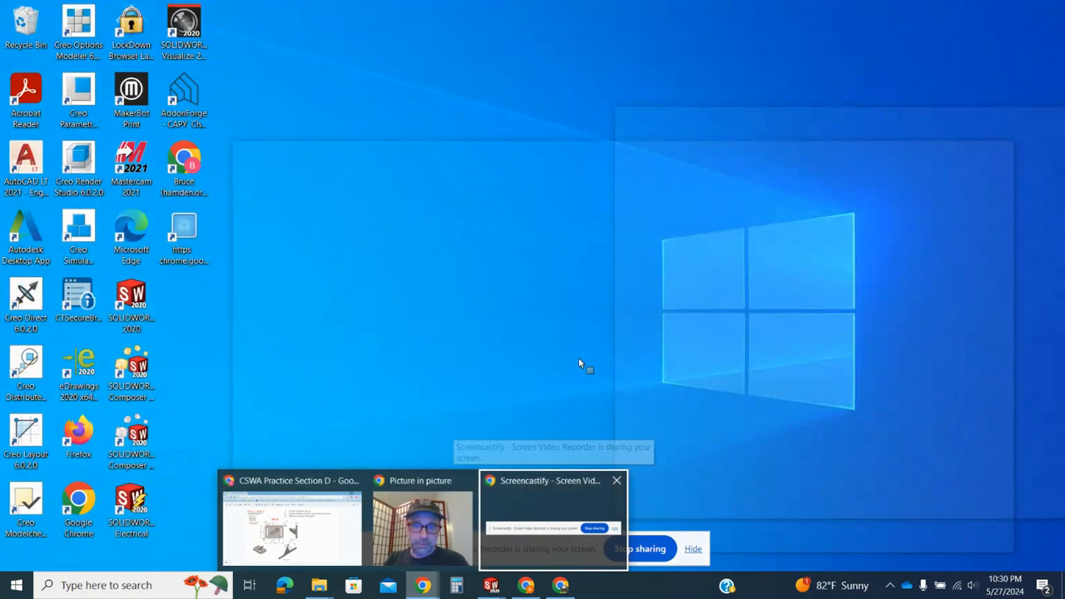
pyautogui.click(516, 279)
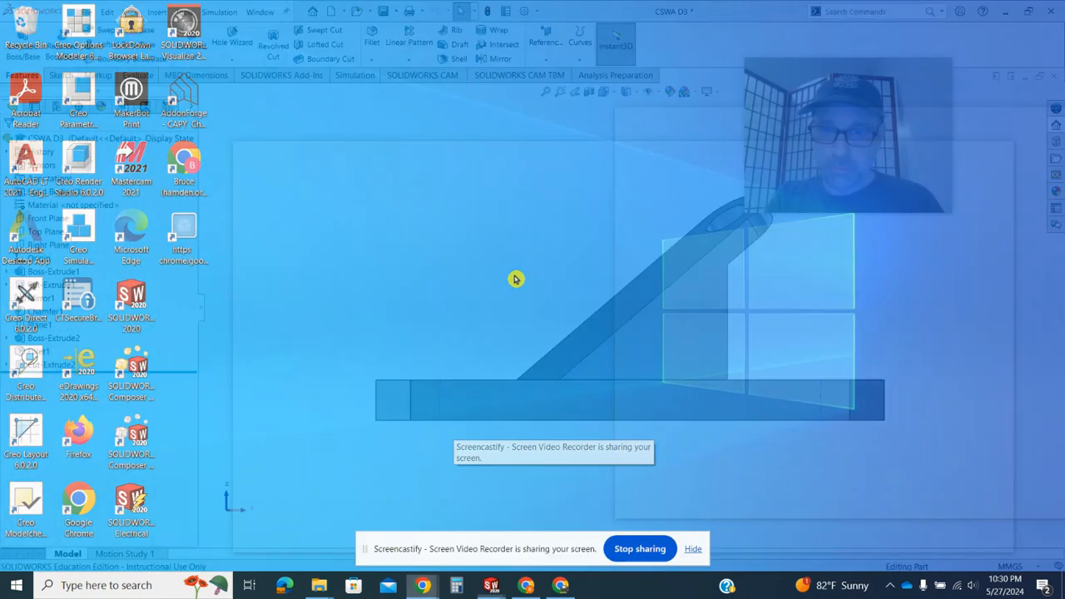
pyautogui.press('Left')
pyautogui.press('Left')
pyautogui.press('Left')
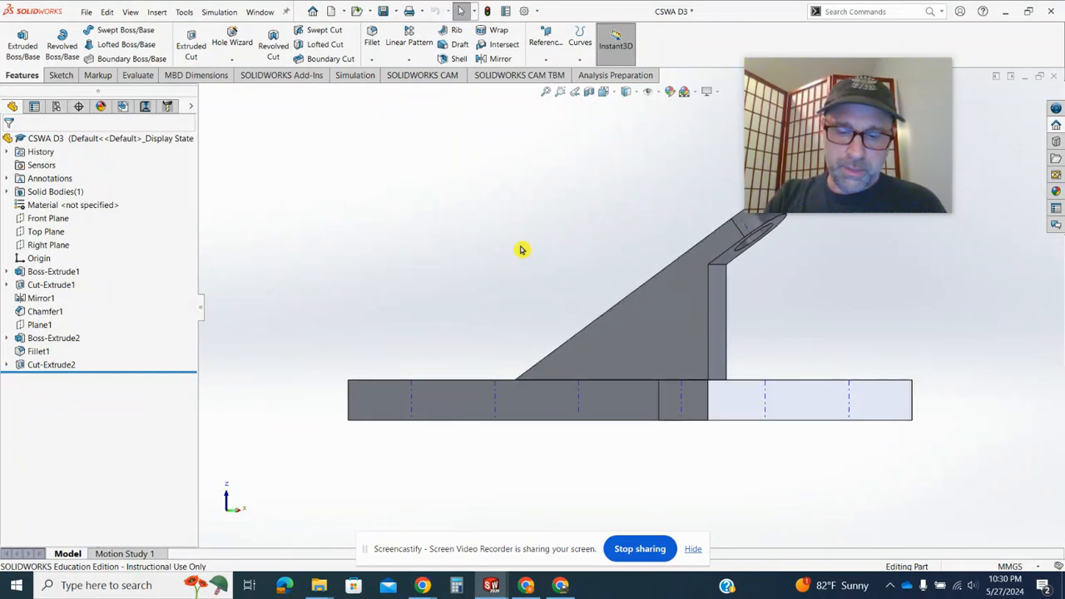
pyautogui.press('Down')
pyautogui.hotkey('ctrl', '7')
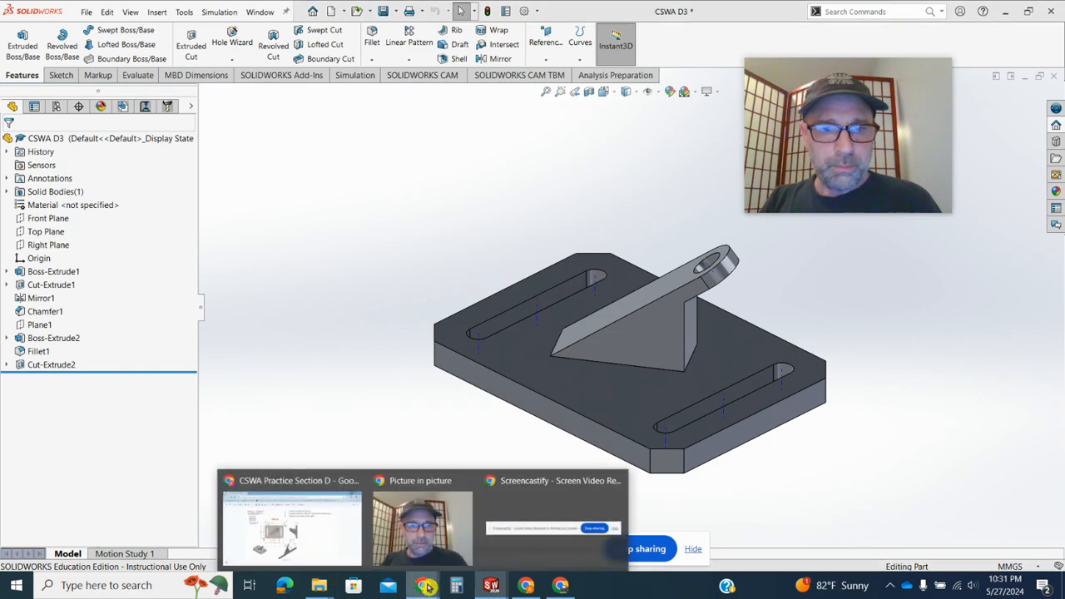
pyautogui.click(310, 551)
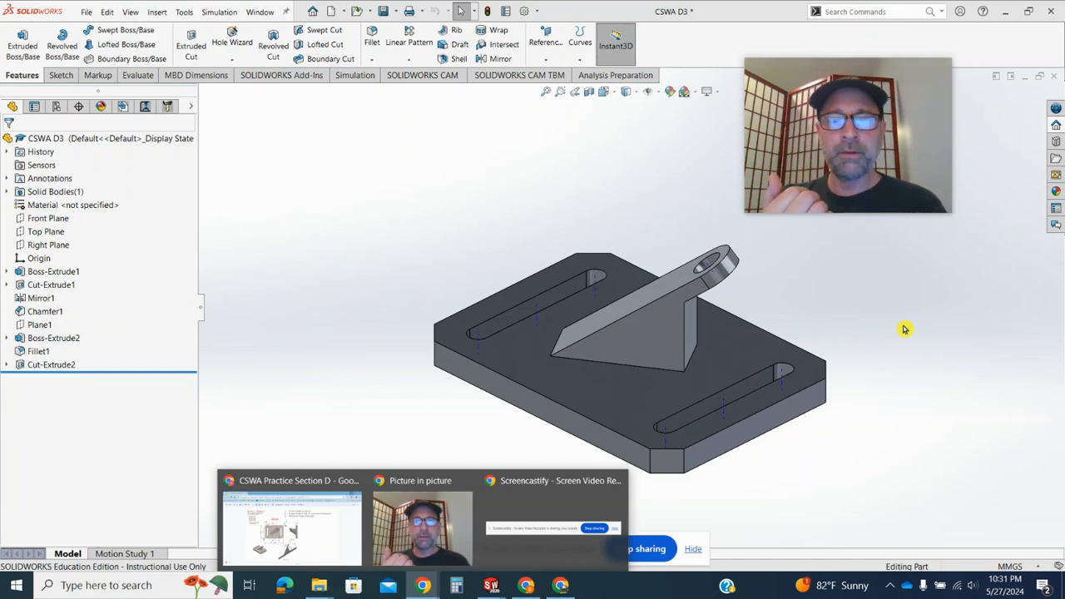
pyautogui.click(453, 170)
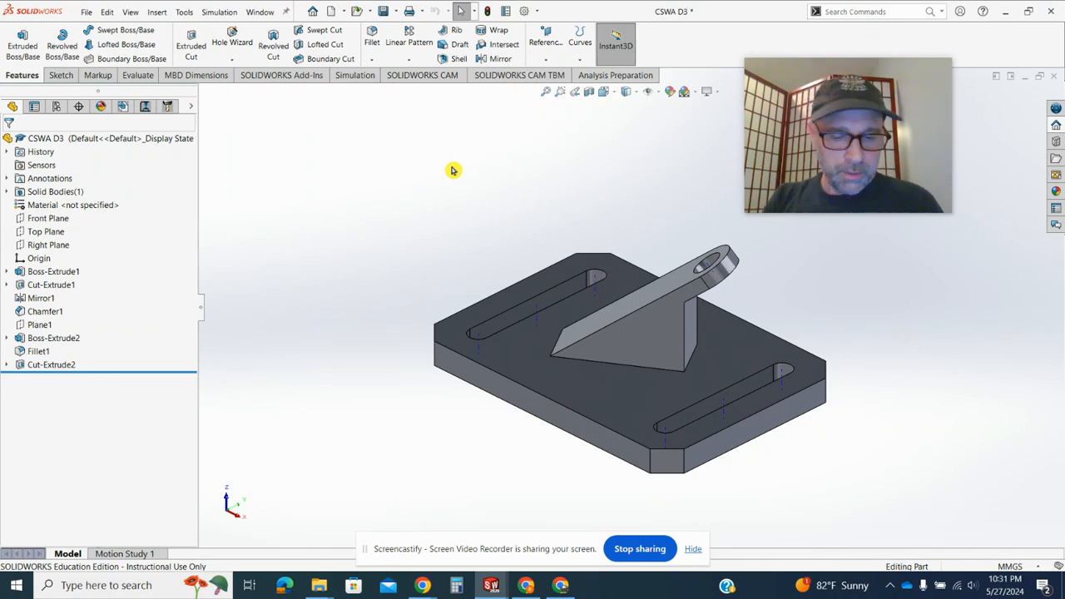
# Save the current model orientation as a new named view called "ISO drawing".
pyautogui.press('space')
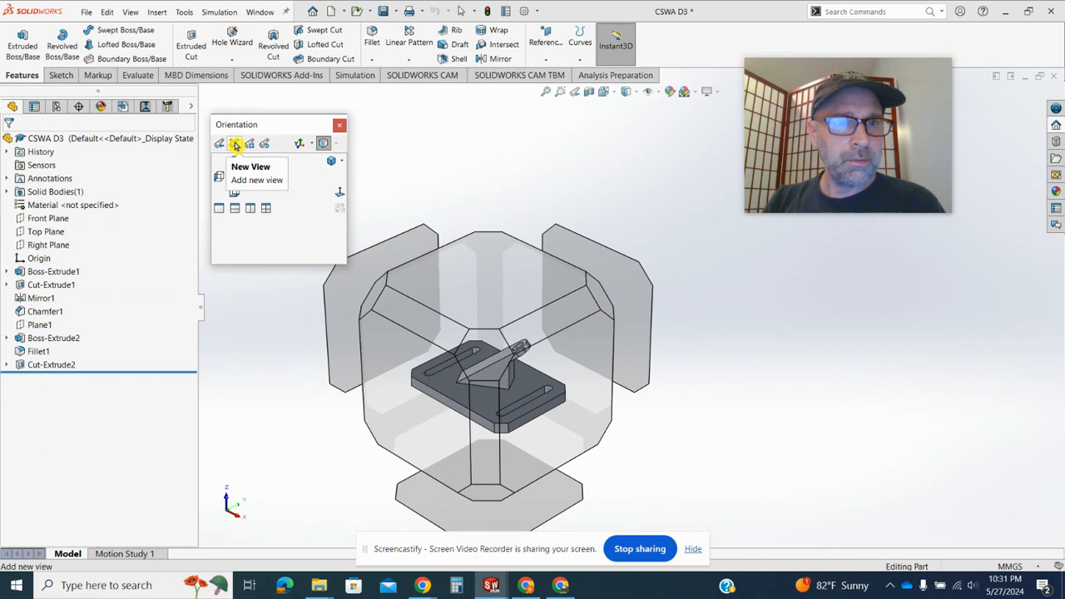
pyautogui.click(237, 145)
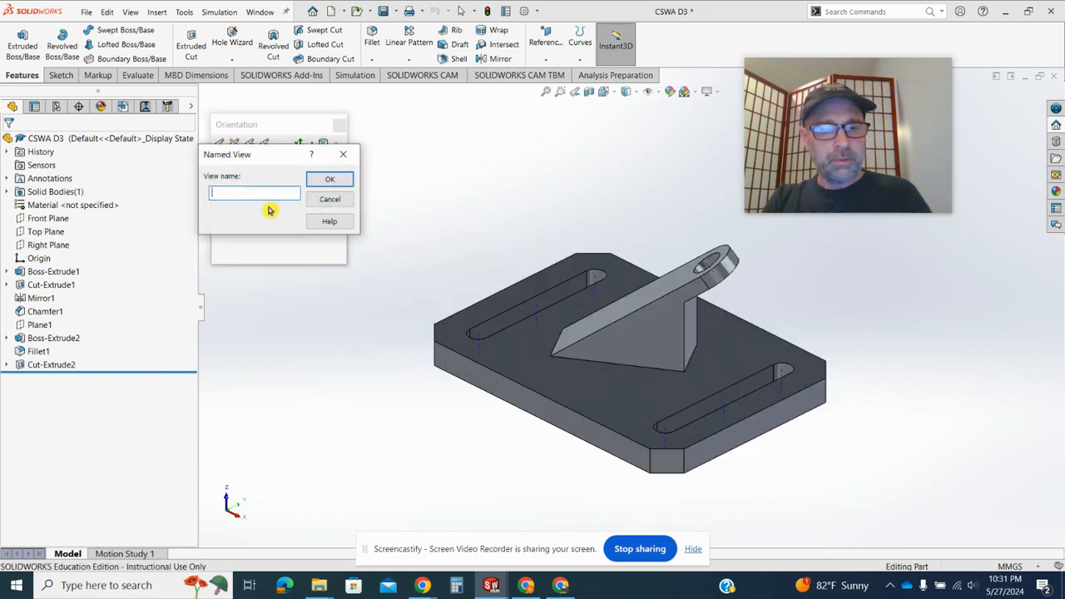
pyautogui.write('ISO drawing')
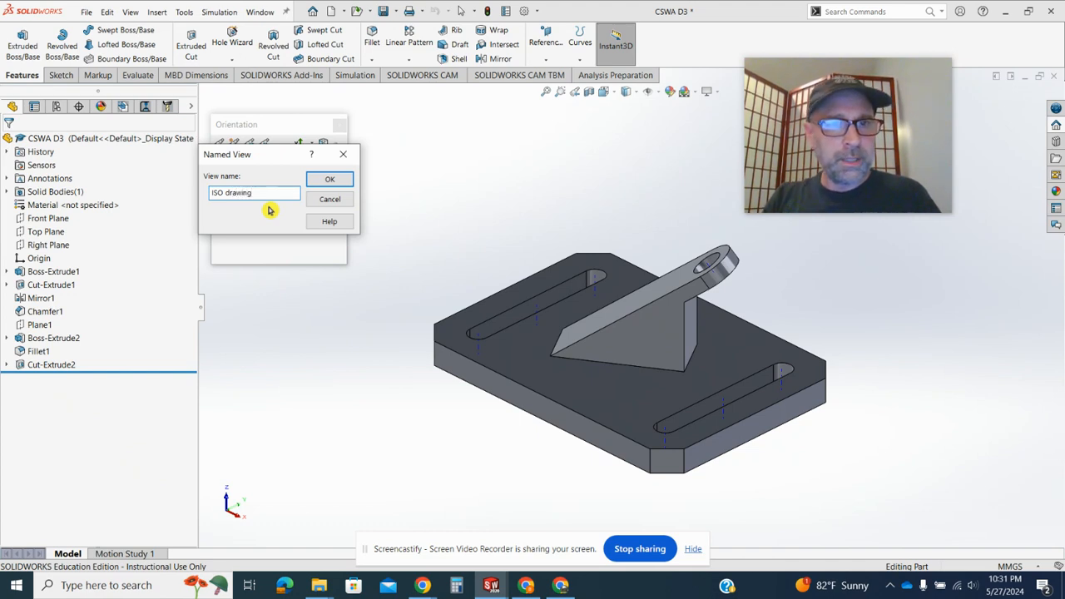
pyautogui.click(321, 178)
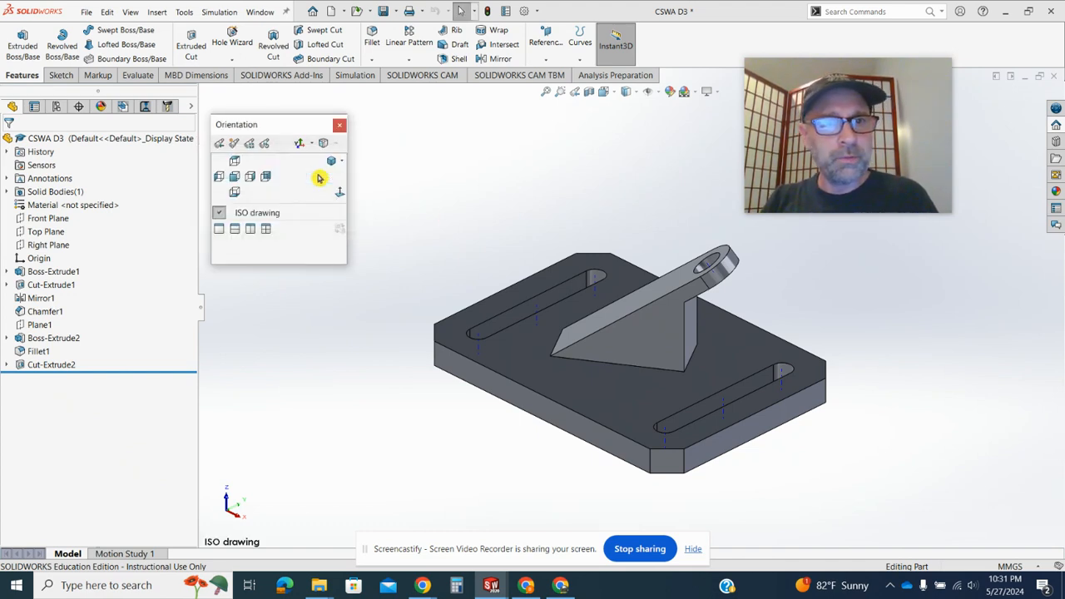
pyautogui.click(341, 126)
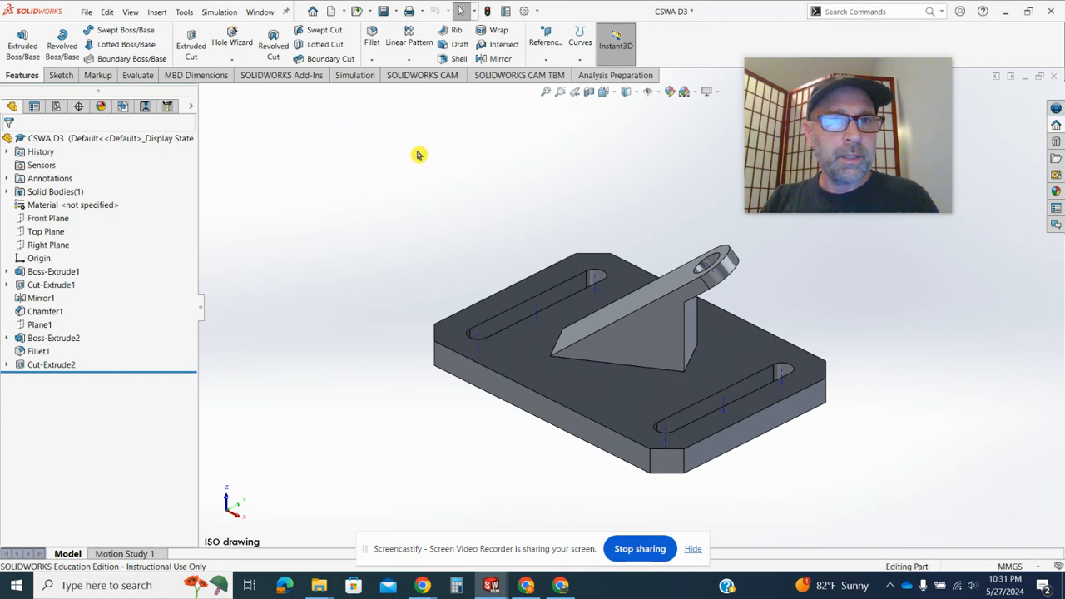
# Return to the CSWA D3 drawing, dismiss the update report, and refresh the View Palette to load the new named view.
pyautogui.click(259, 11)
pyautogui.click(316, 149)
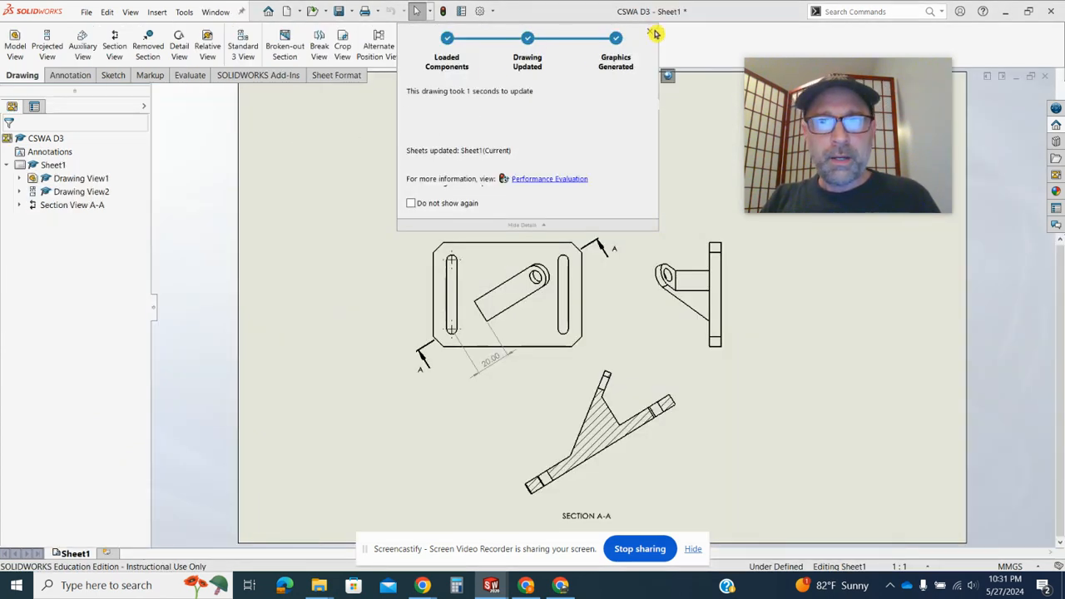
pyautogui.click(1056, 175)
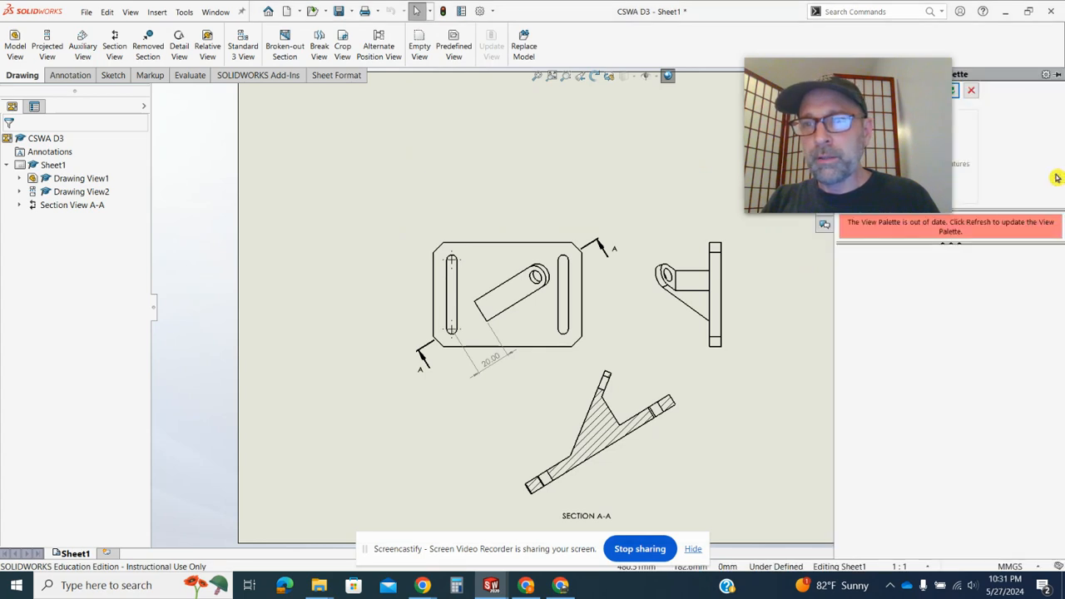
pyautogui.moveTo(906, 74); pyautogui.dragTo(737, 39)
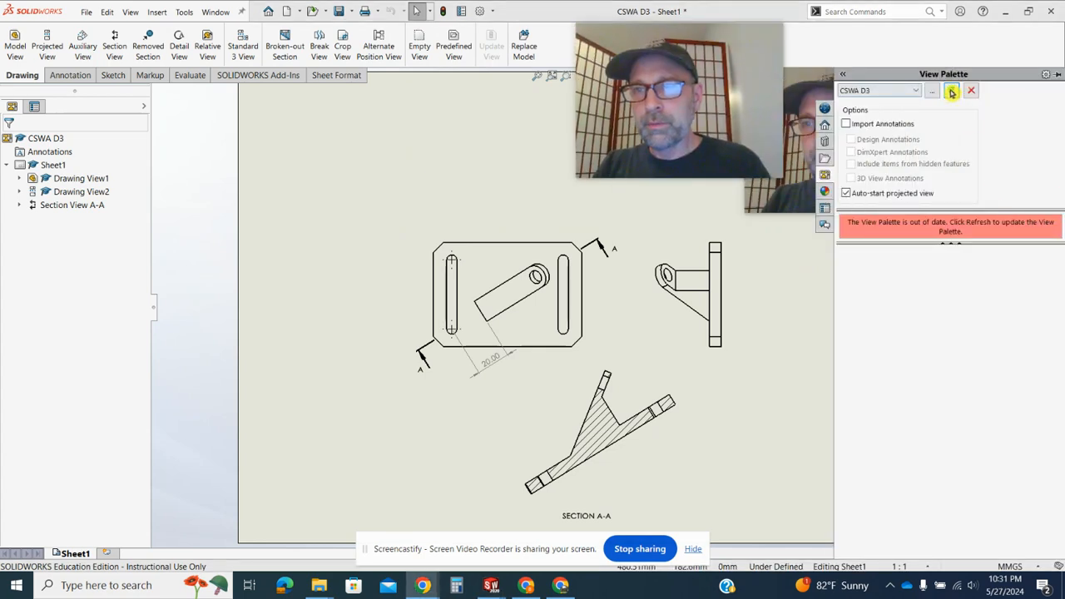
pyautogui.click(952, 93)
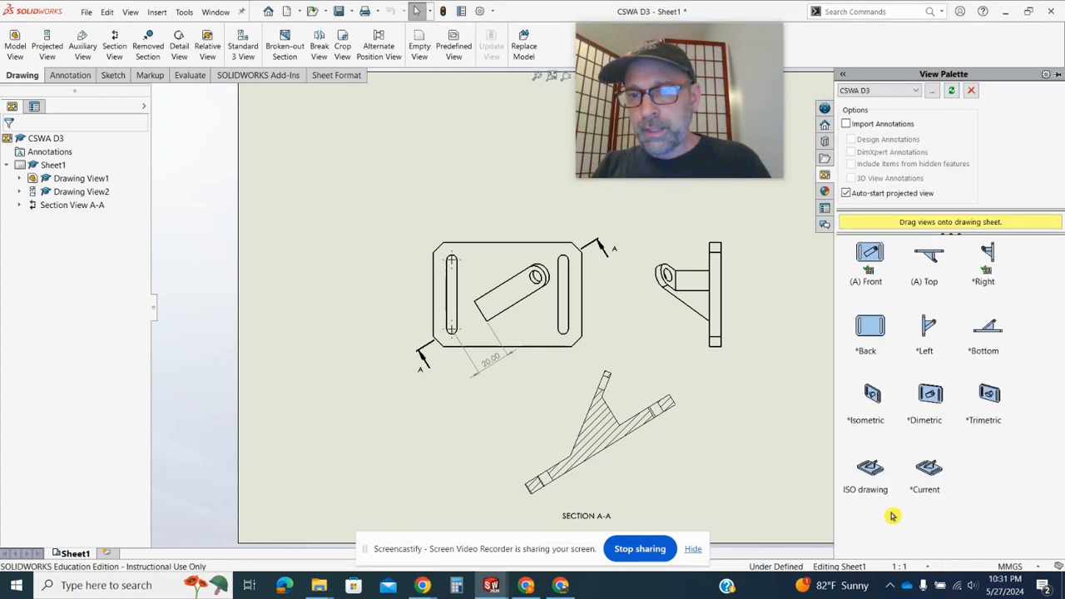
pyautogui.click(375, 174)
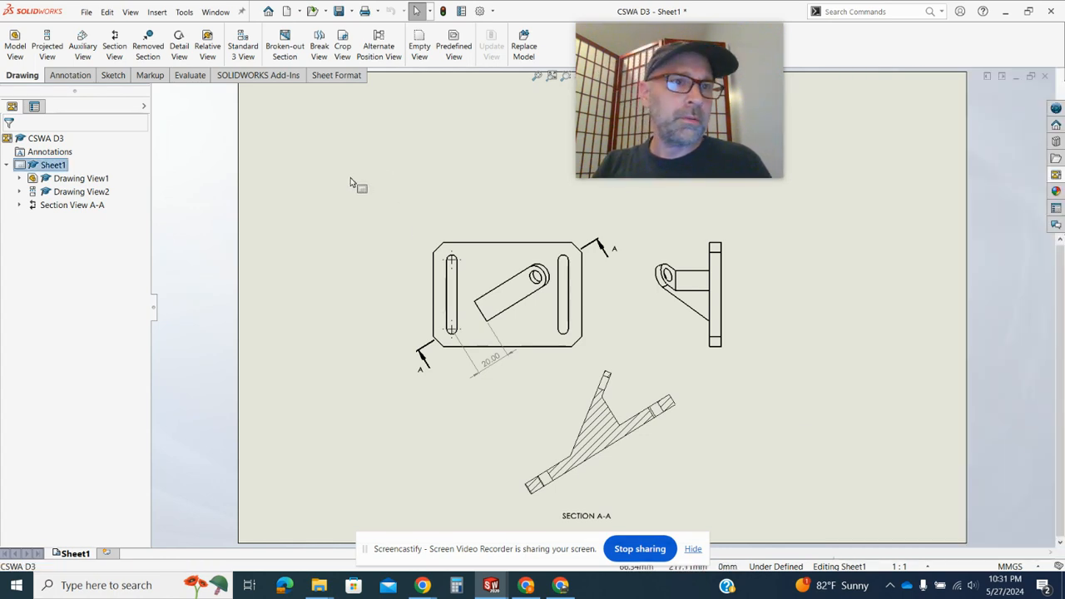
# Insert a model view of CSWA D3 using the ISO drawing orientation, placed in the sheet's lower-left area beside section A-A.
pyautogui.click(15, 35)
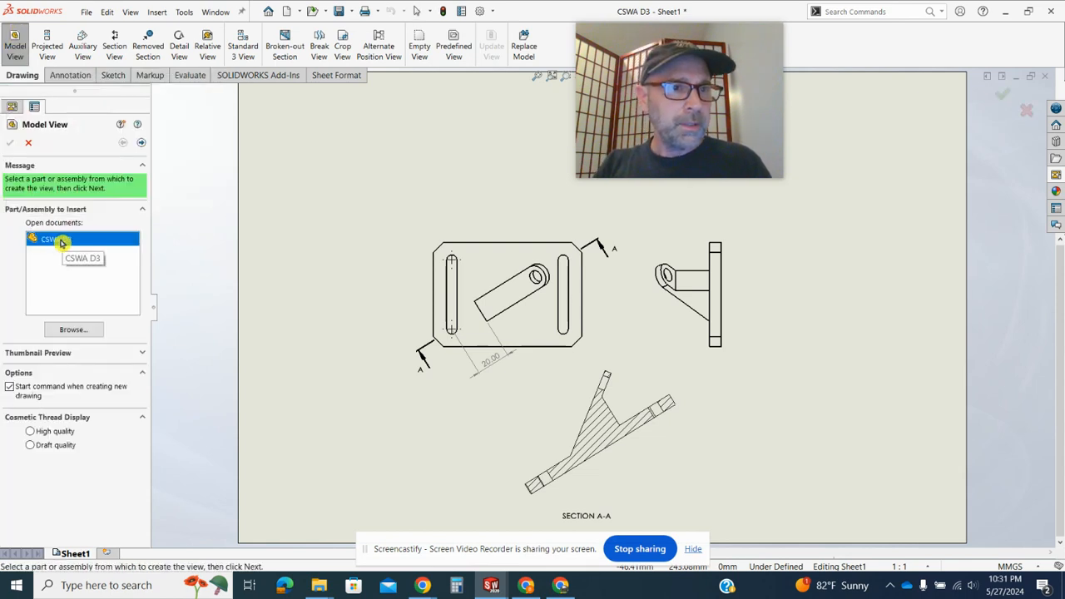
pyautogui.click(144, 147)
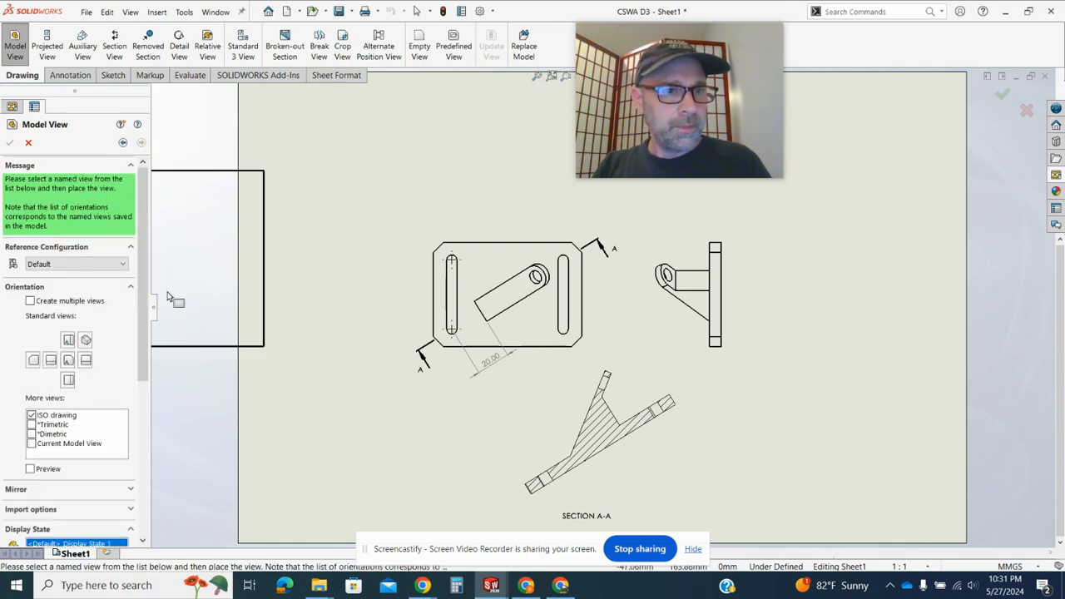
pyautogui.moveTo(141, 268); pyautogui.dragTo(142, 356)
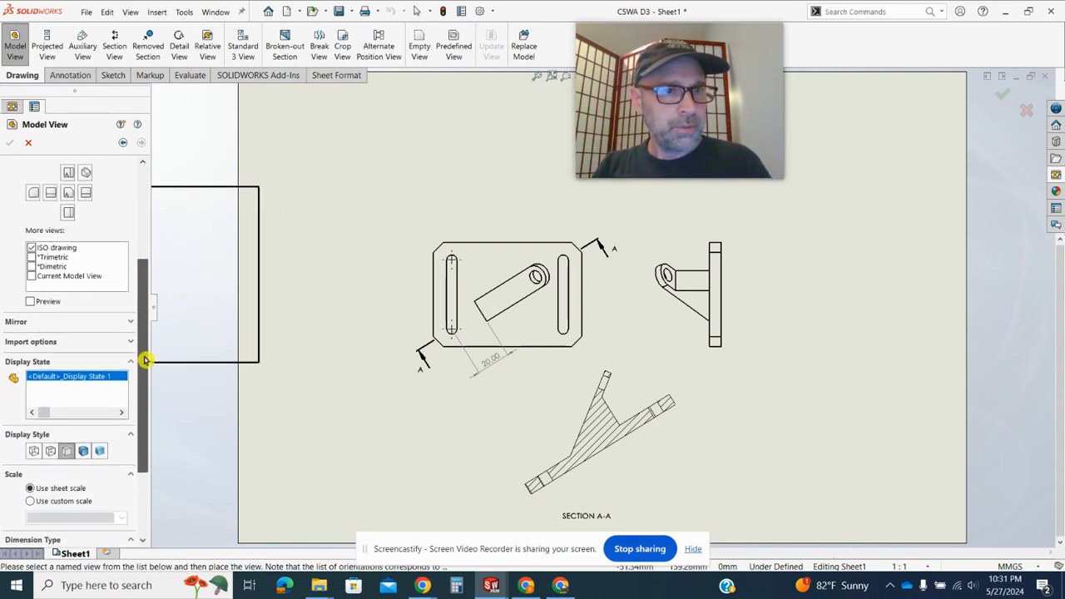
pyautogui.click(33, 259)
pyautogui.click(40, 249)
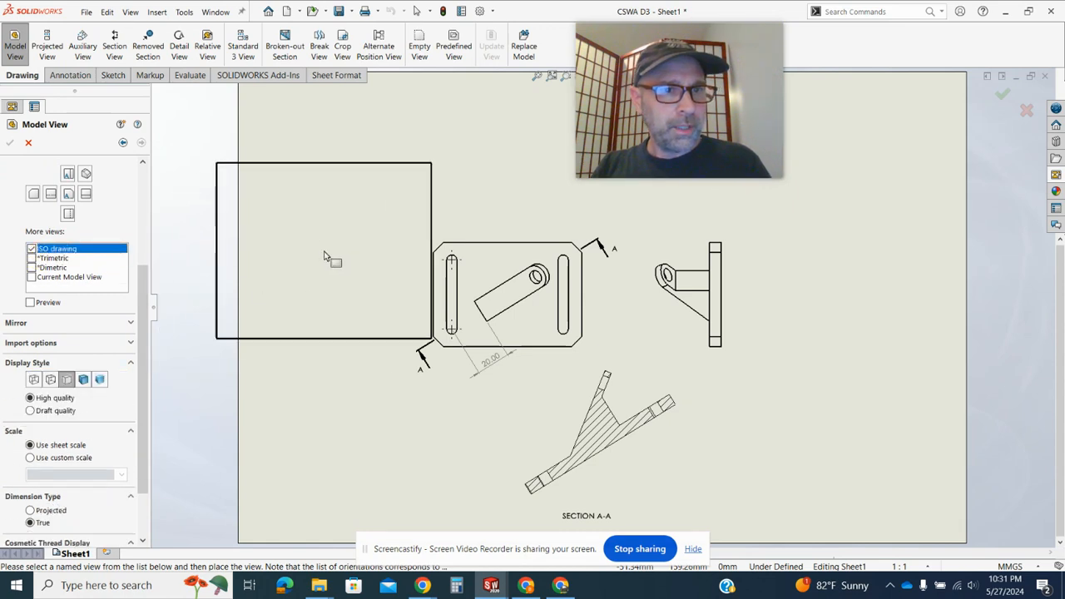
pyautogui.scroll(3, 321, 289)
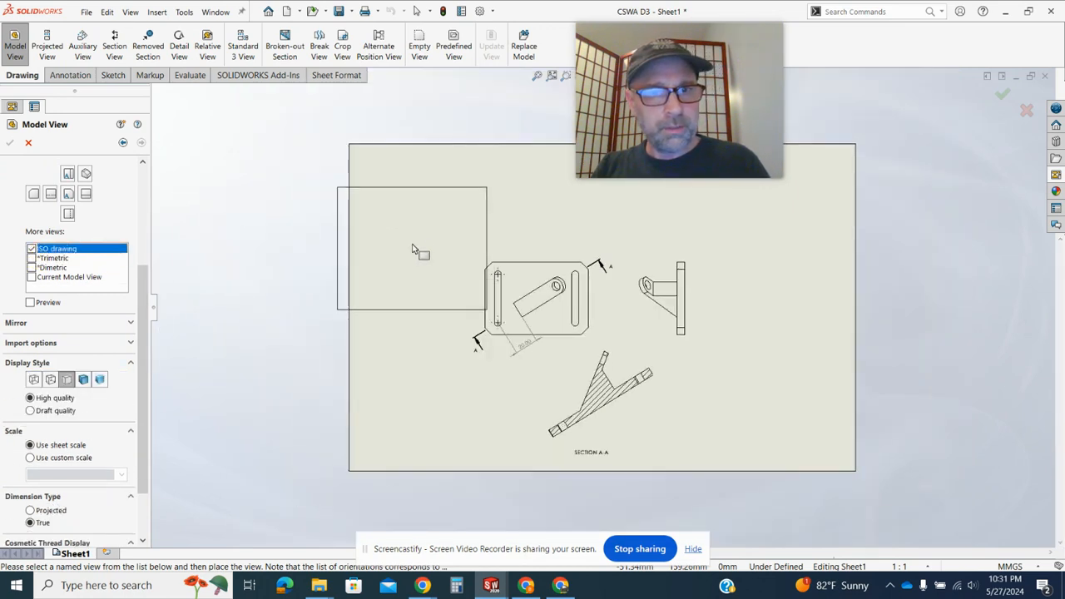
pyautogui.click(426, 404)
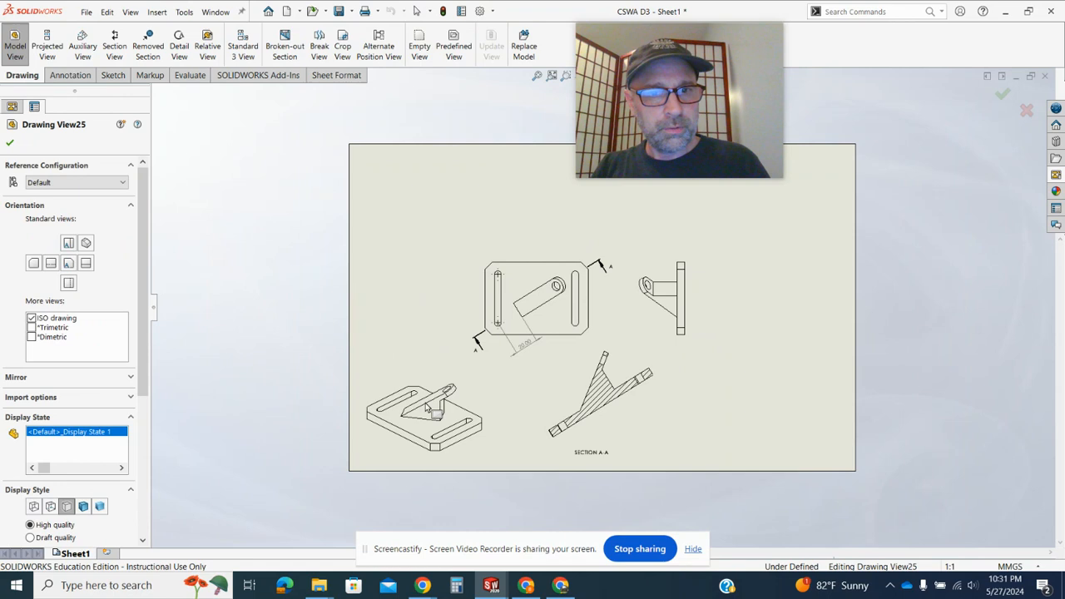
pyautogui.click(11, 146)
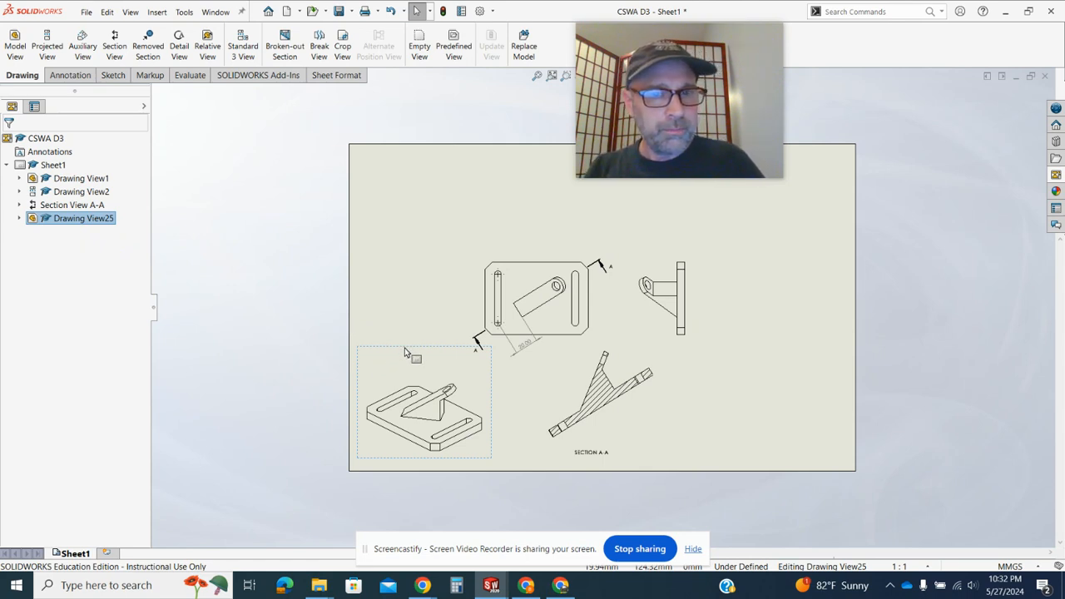
# Set the display style of the pictorial view and the front view to Shaded With Edges.
pyautogui.click(462, 445)
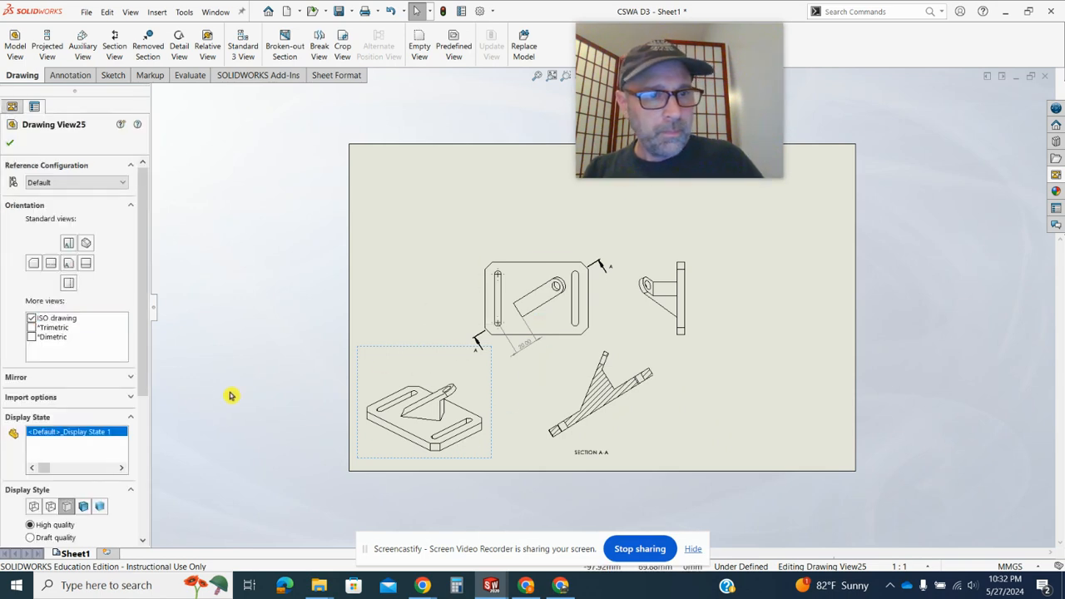
pyautogui.click(83, 507)
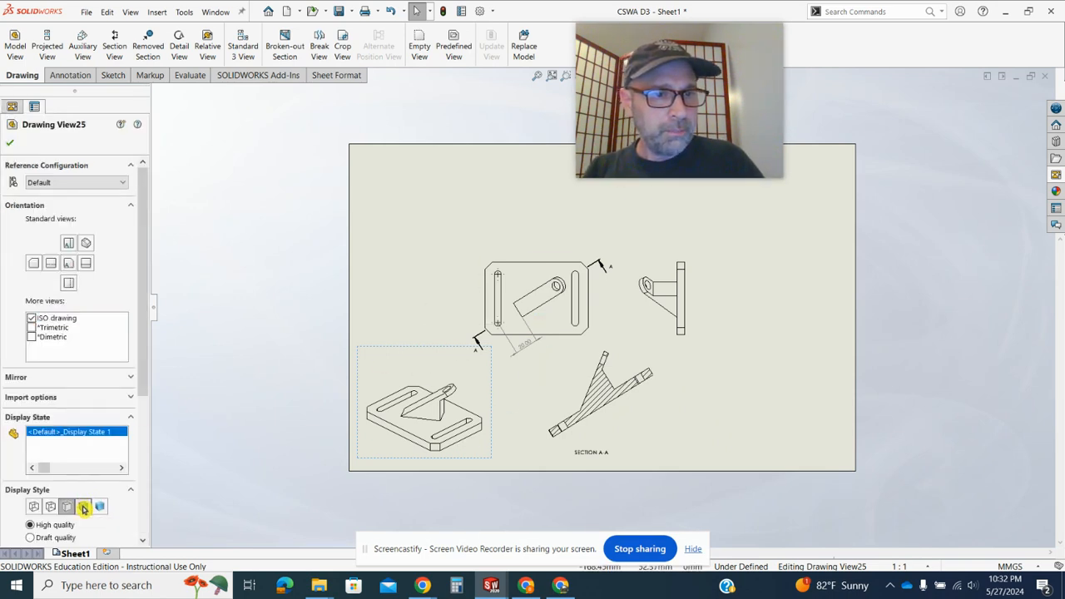
pyautogui.click(517, 261)
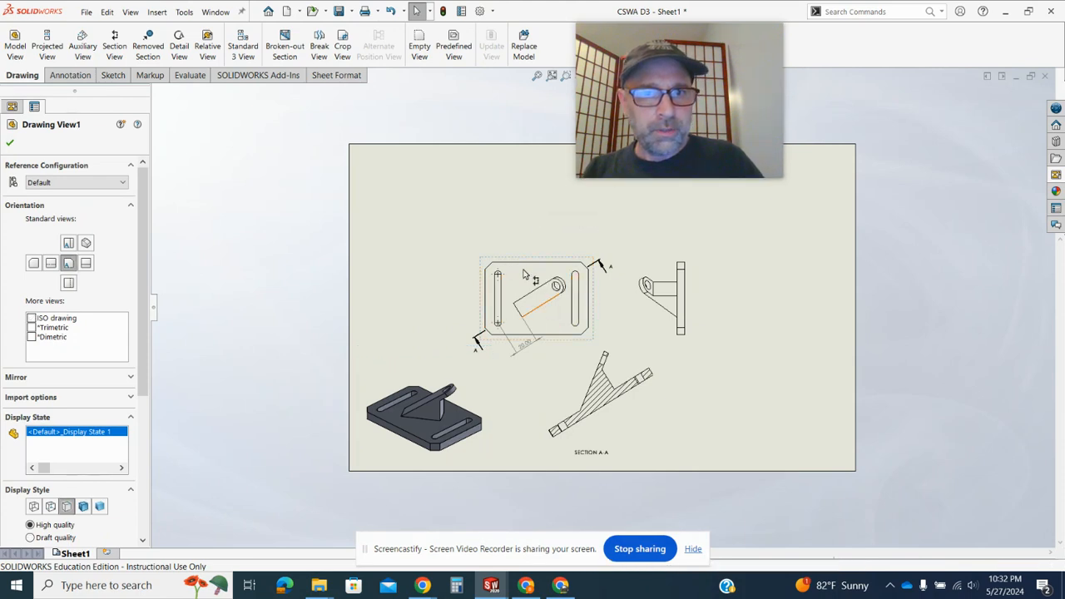
pyautogui.click(83, 509)
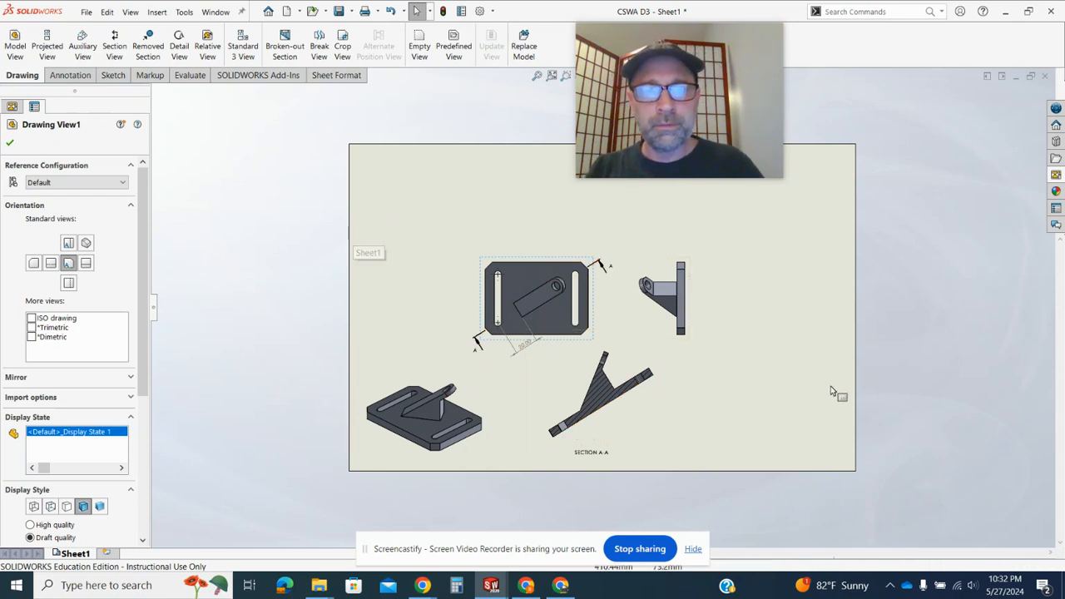
pyautogui.click(419, 234)
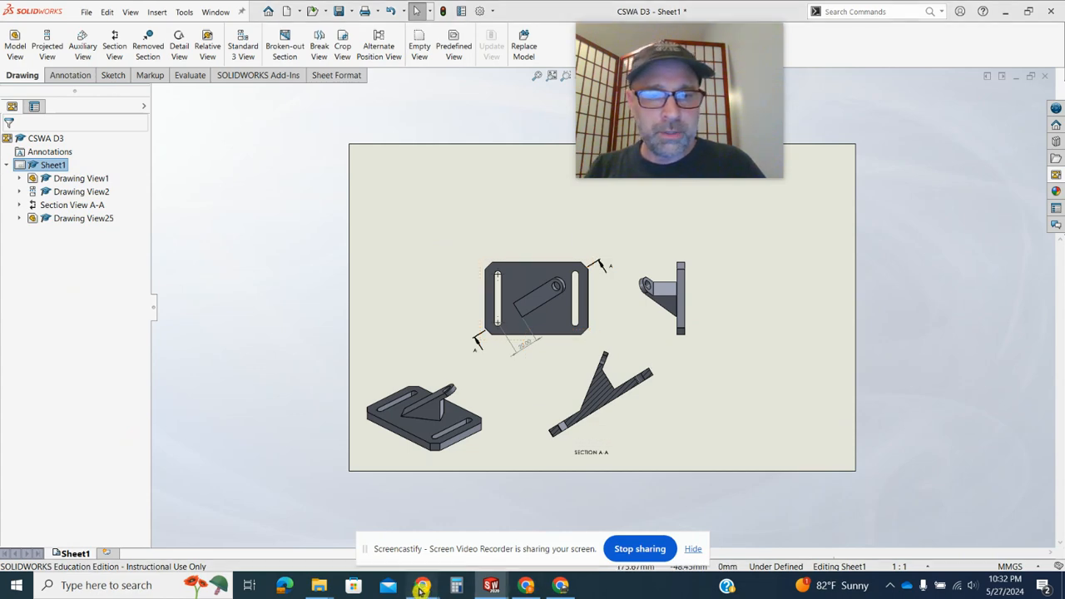
# Switch to the Section D – Problem 3 slide in Chrome and compare its view layout and dimensions with the drawing.
pyautogui.hotkey('alt', 'Tab')
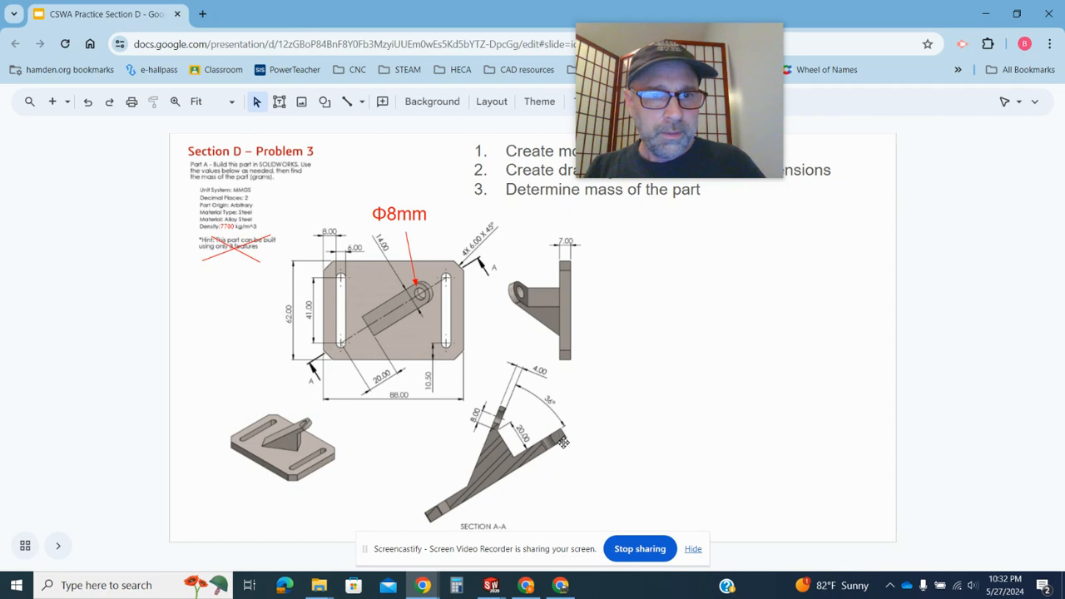
pyautogui.moveTo(676, 129)
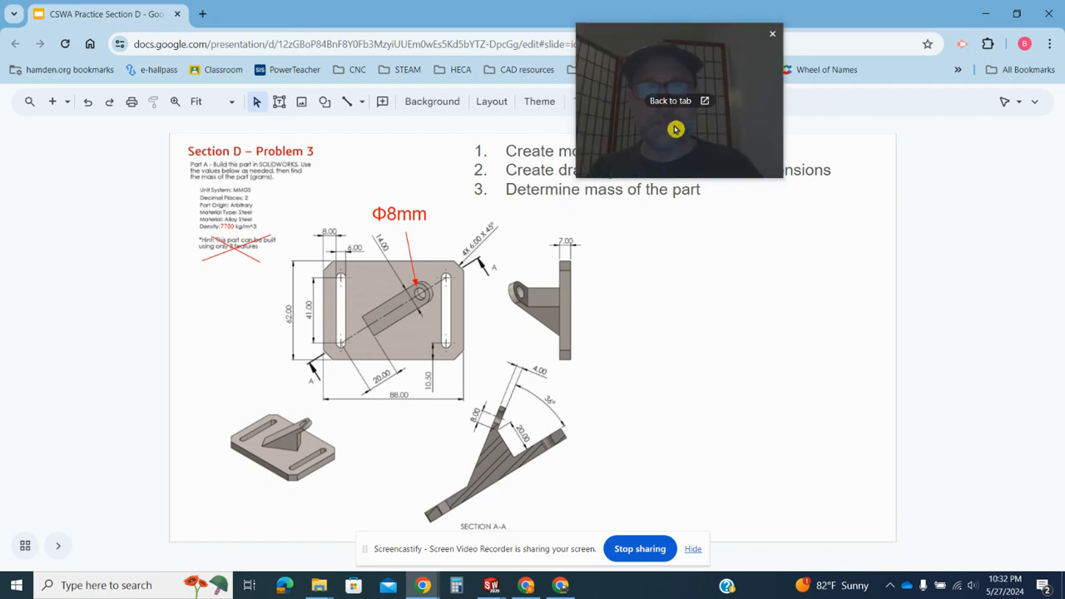